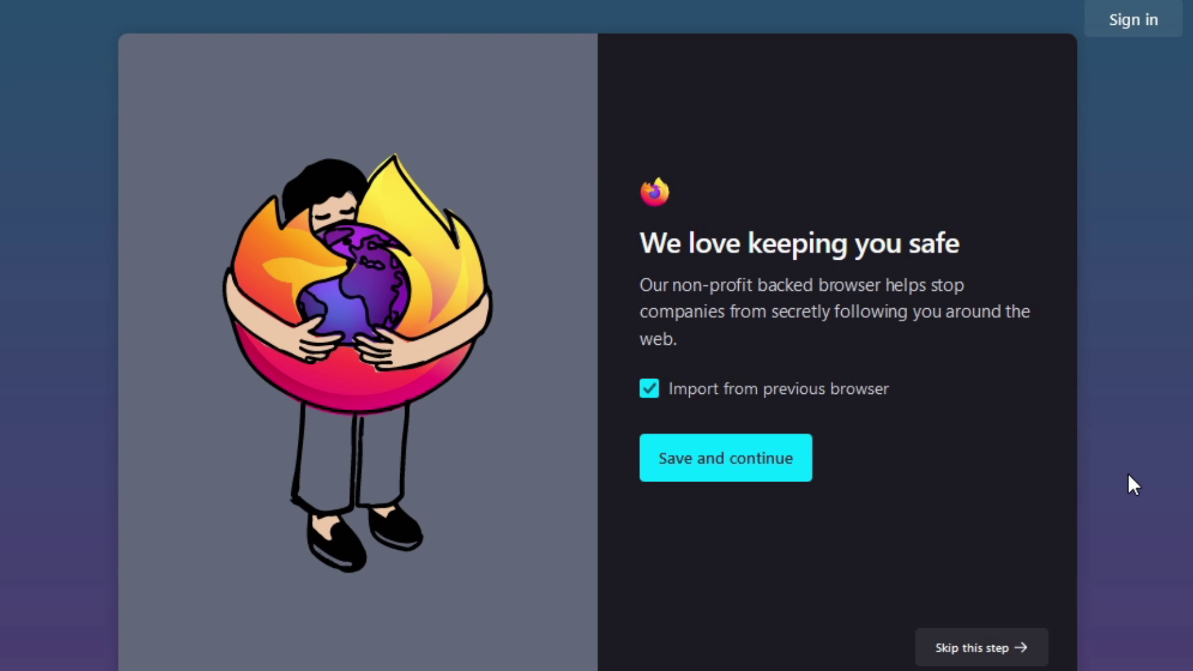
- Skip Firefox's import, mobile sync and add-on setup pages and finish the onboarding by starting to browse
click(1012, 644)
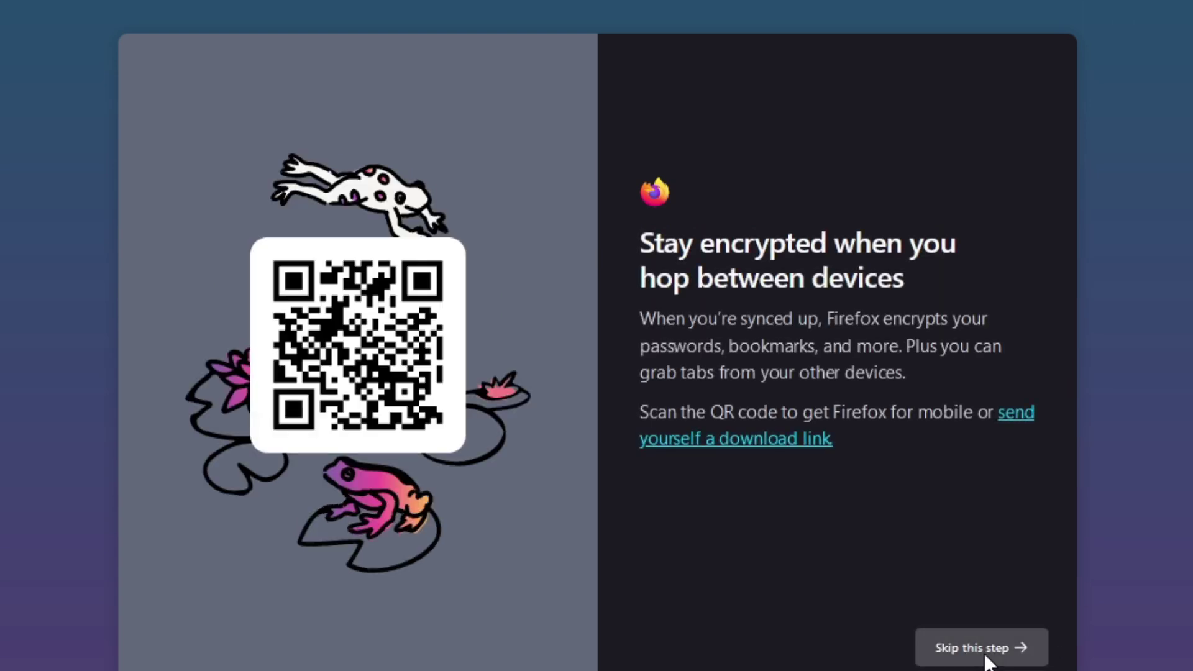
click(986, 655)
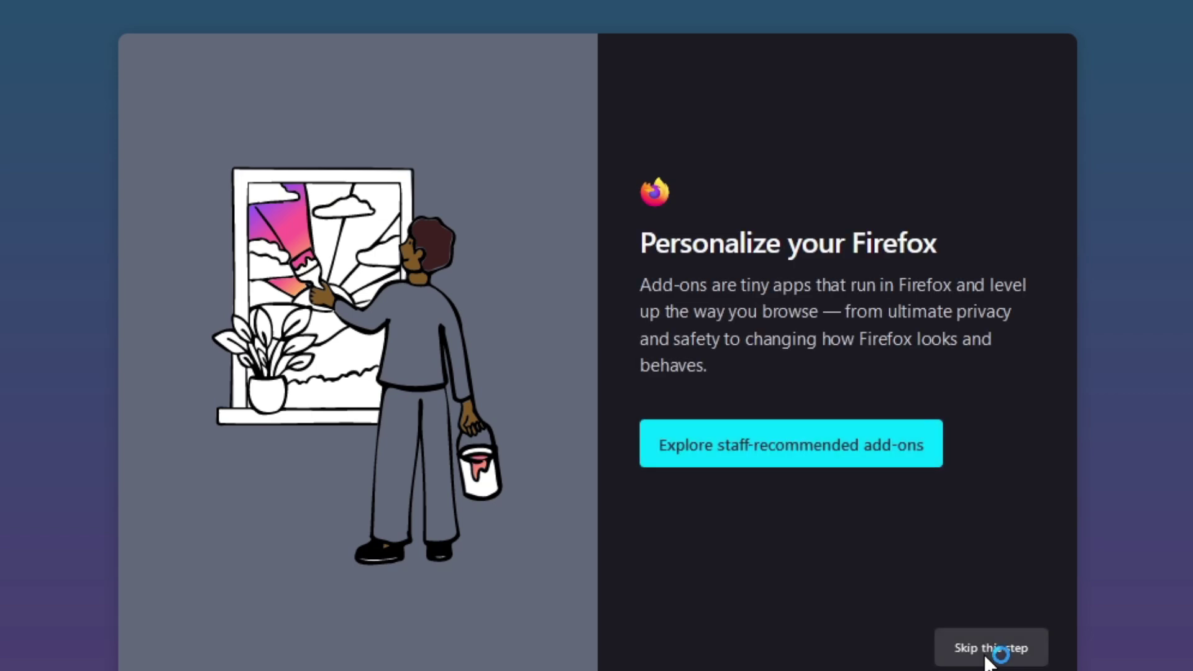
click(988, 660)
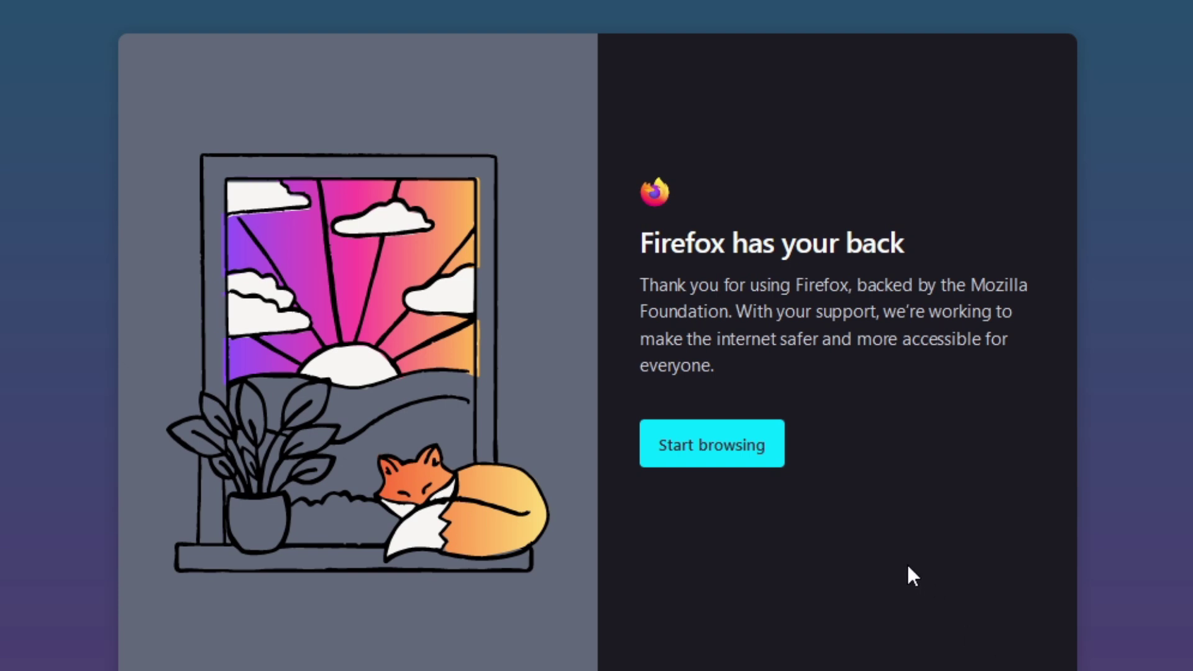
click(756, 461)
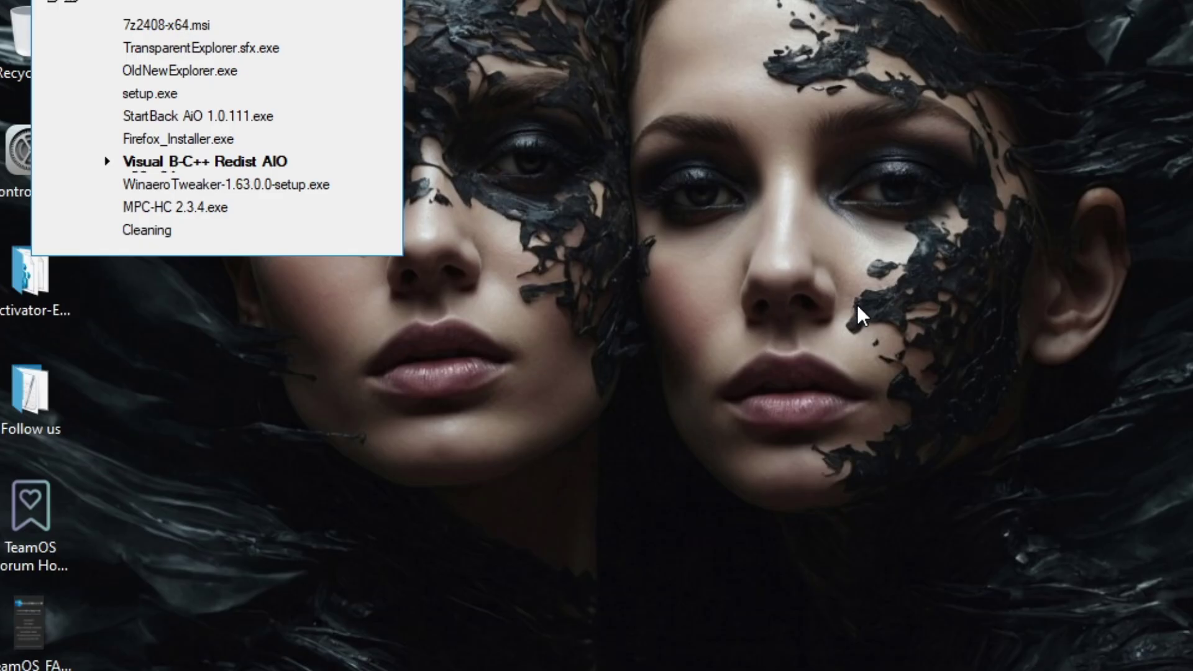
key(Down)
key(Down)
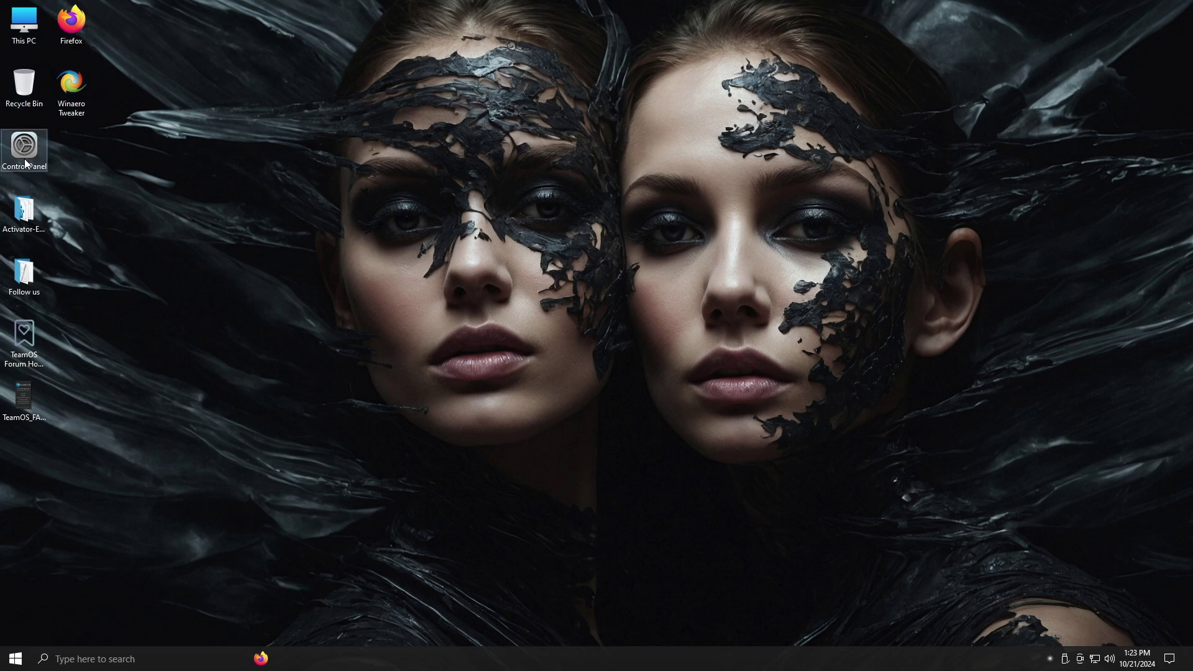
- Look through the Activator-Extra folder on the desktop and its Browsers subfolder, and close the folder window
double_click(23, 230)
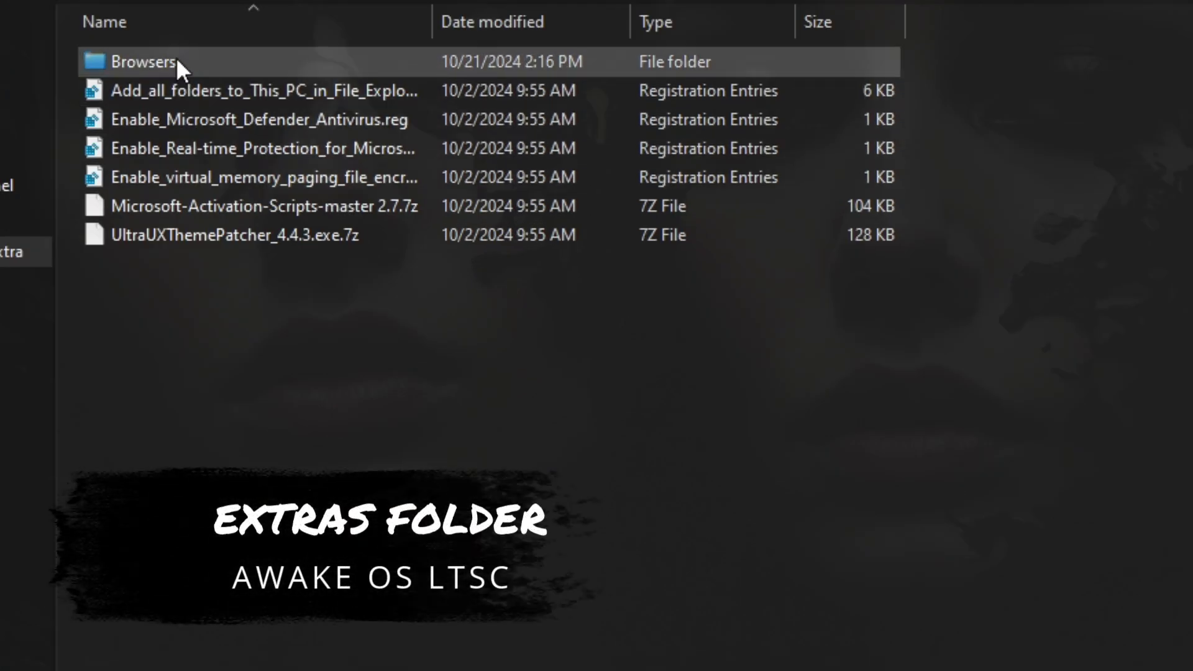
mouse_move(408, 210)
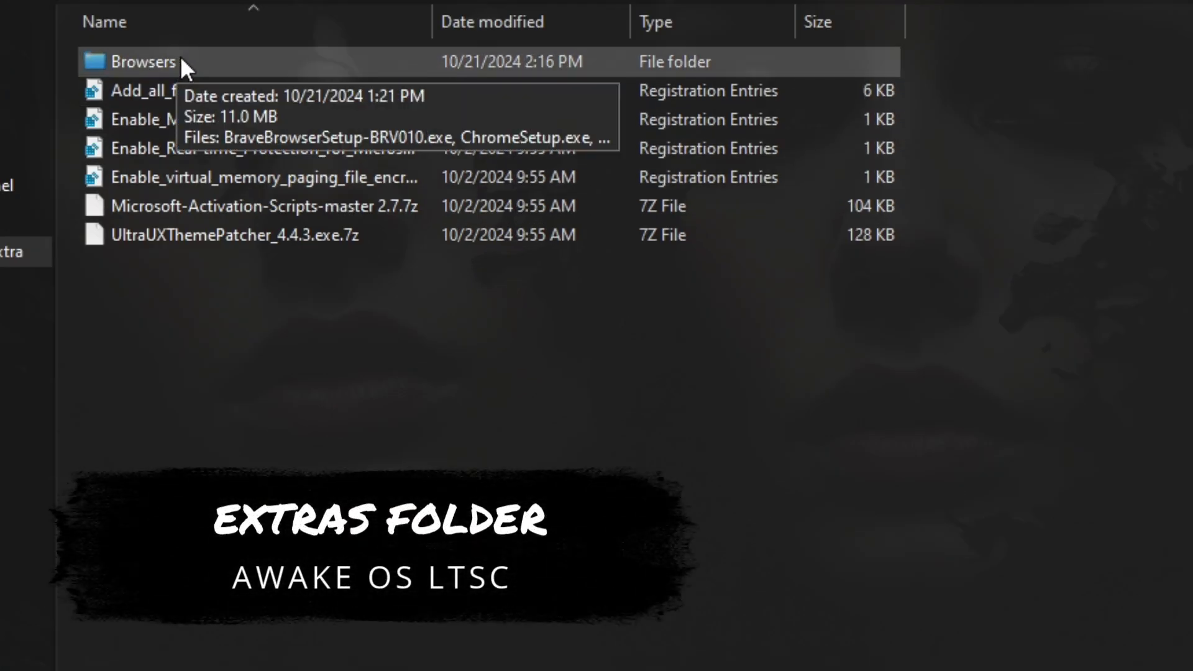
double_click(168, 59)
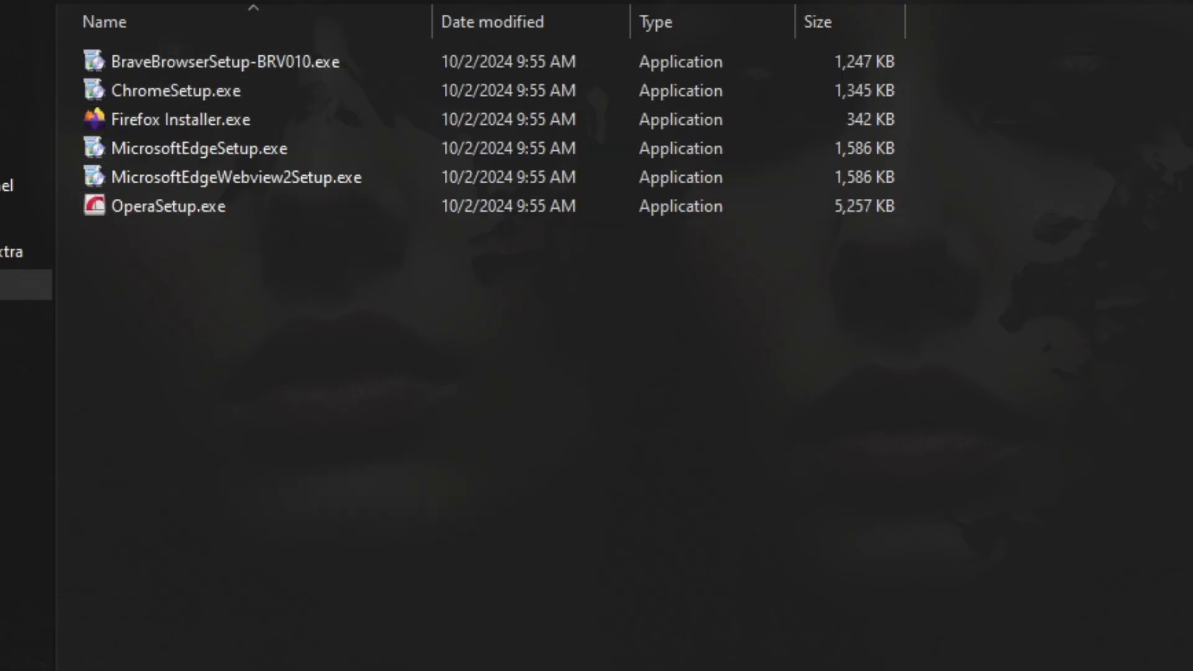
key(alt+Left)
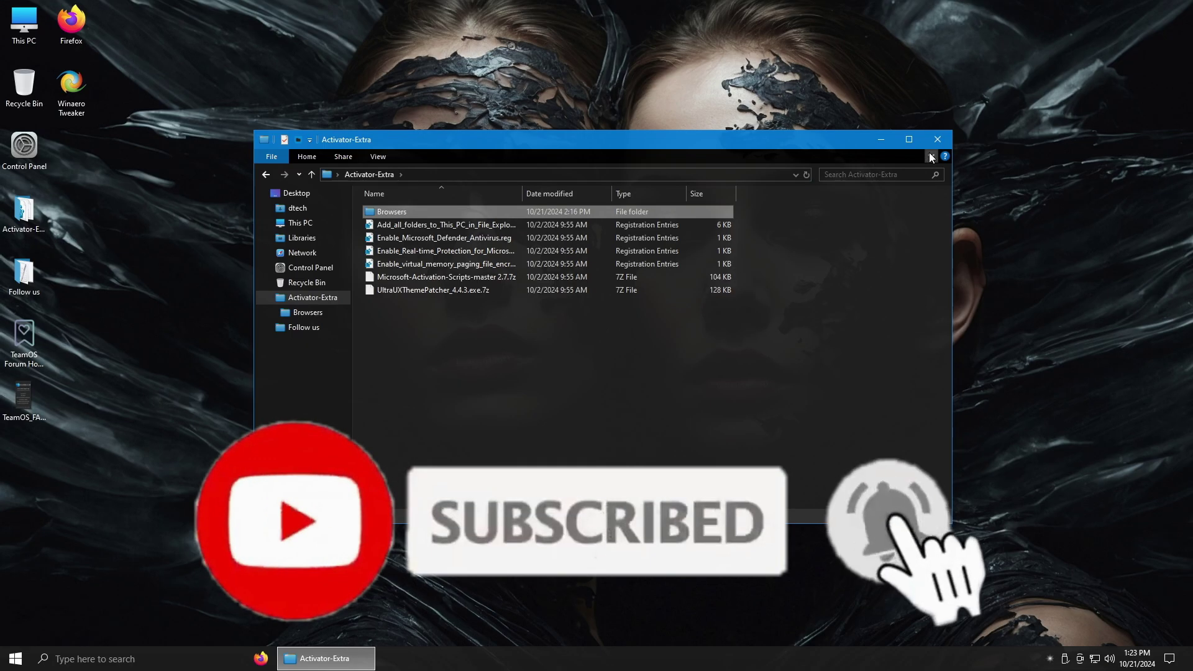
click(939, 141)
- Run winver to check the Windows version and build information, and close the About Windows dialog
click(13, 663)
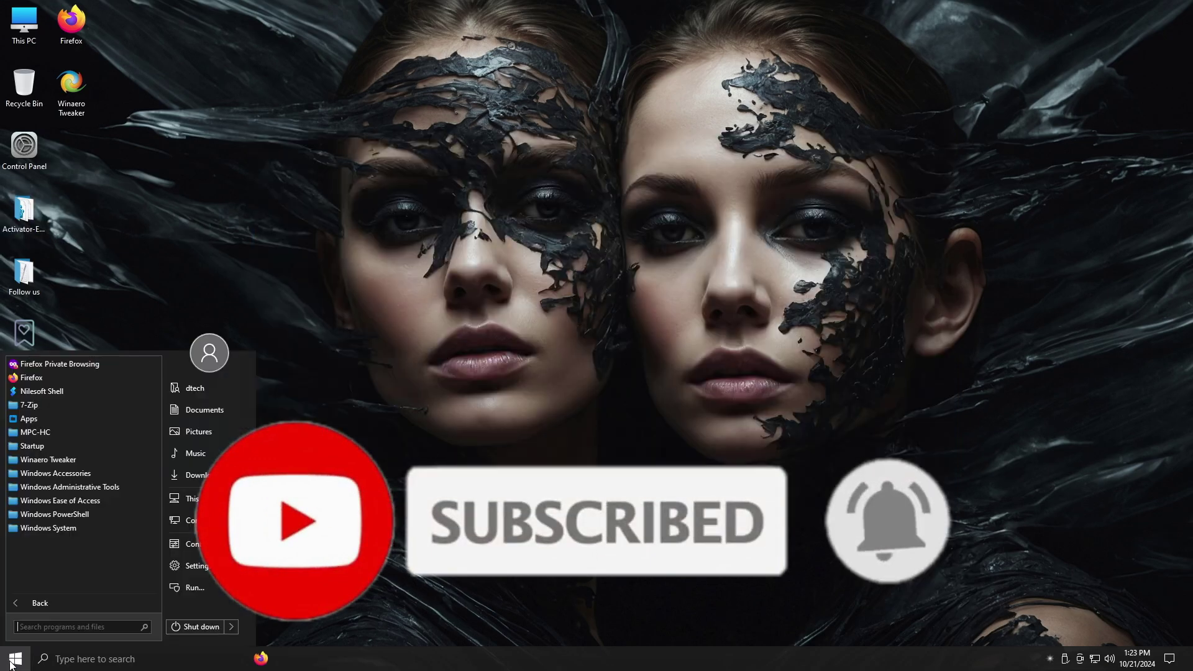
text(winver)
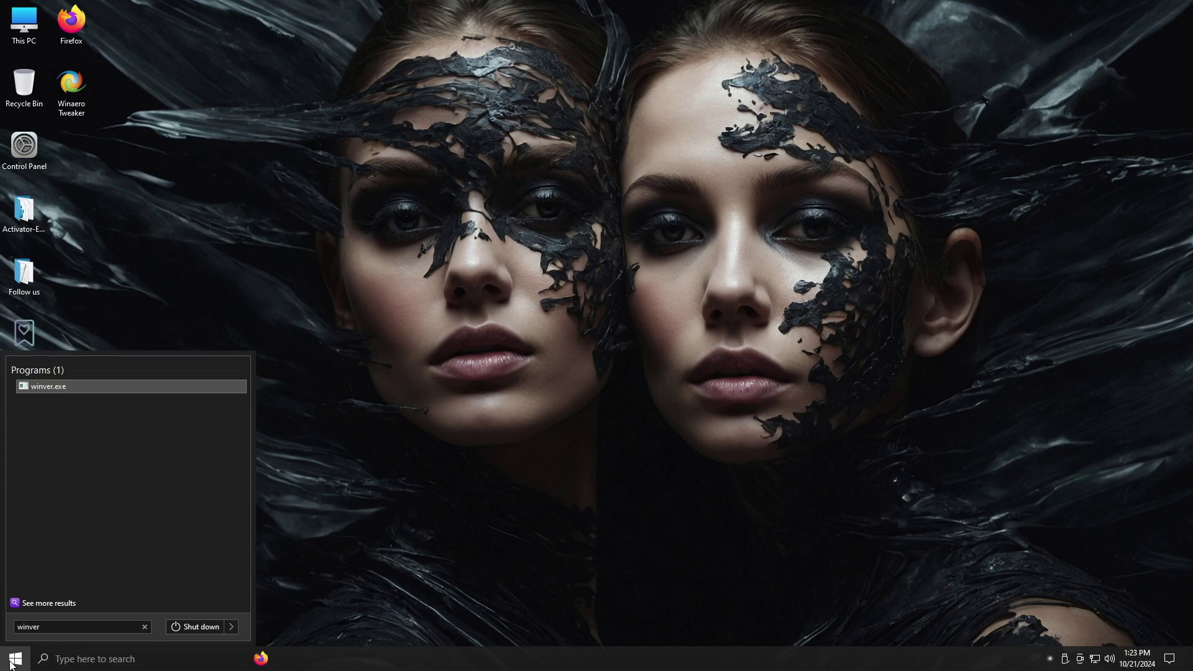
key(Return)
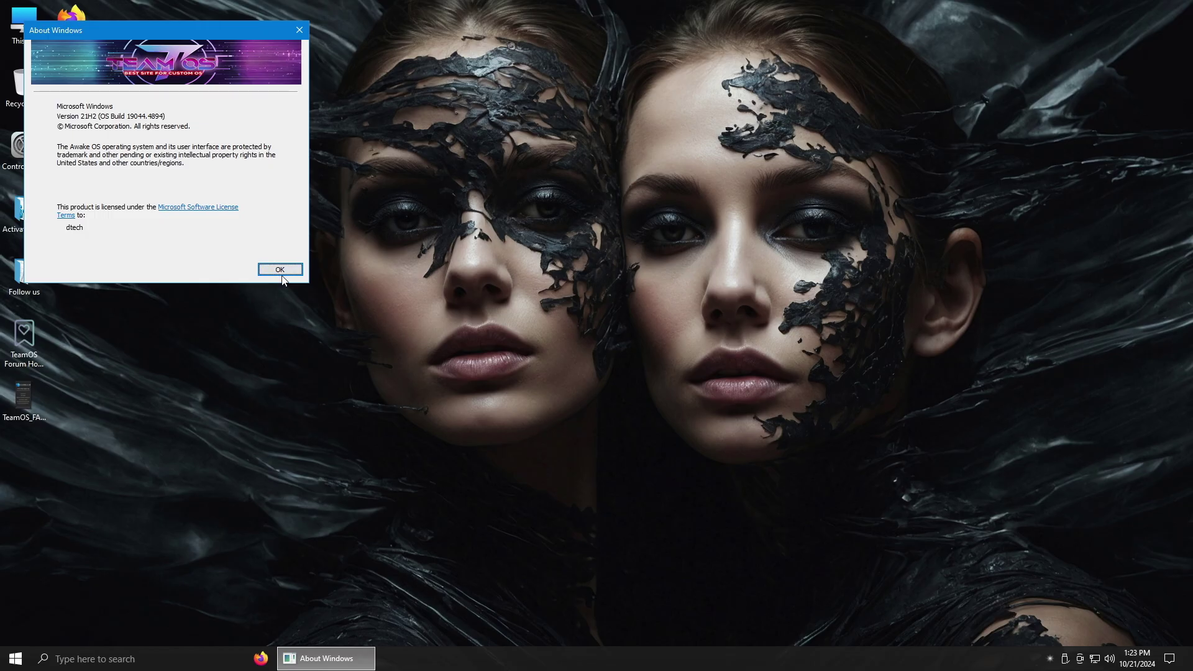
click(737, 654)
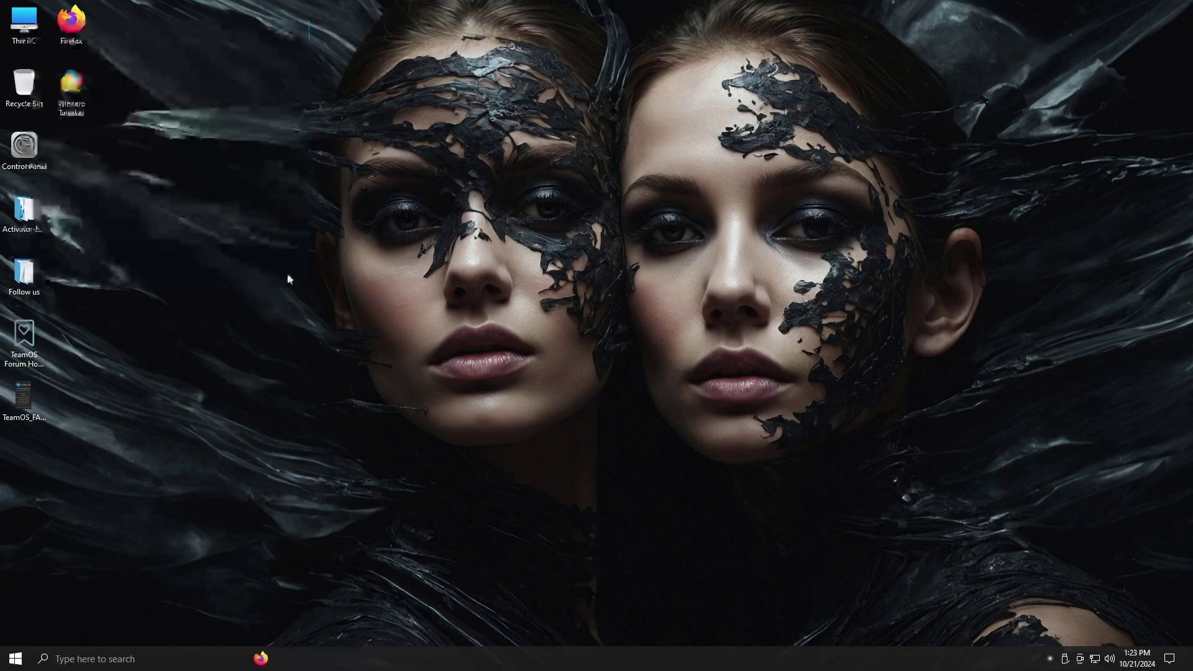
- Inspect the background processes and the CPU and memory performance in the detailed view of Task Manager, and close it
right_click(626, 657)
click(676, 606)
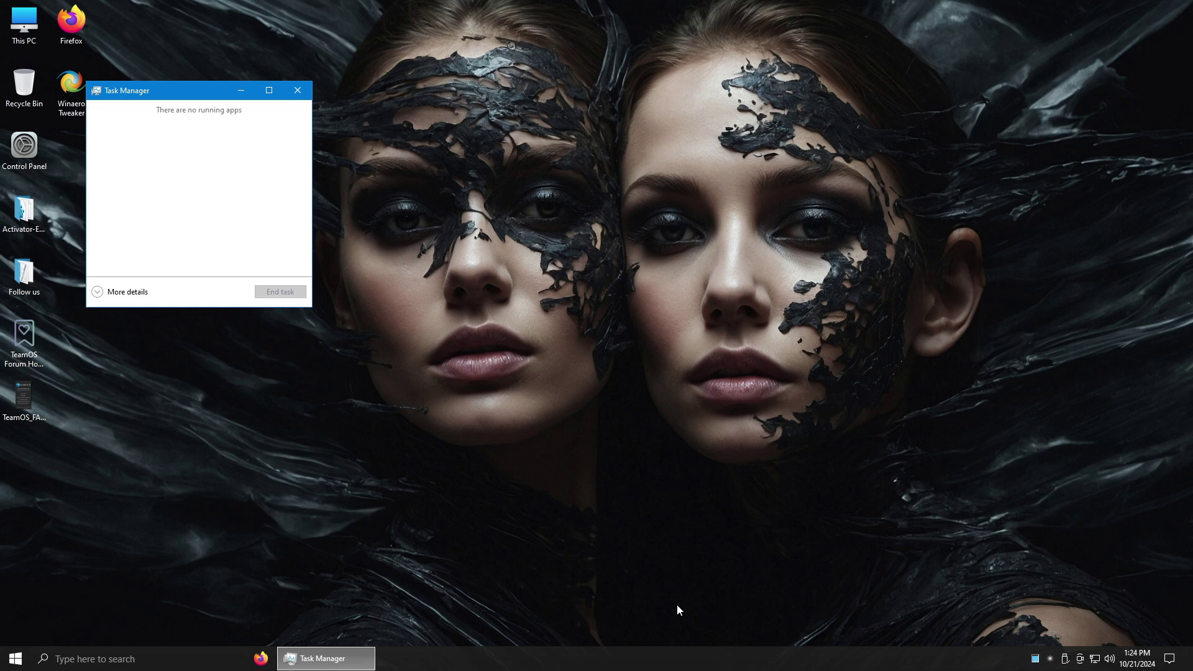
click(100, 292)
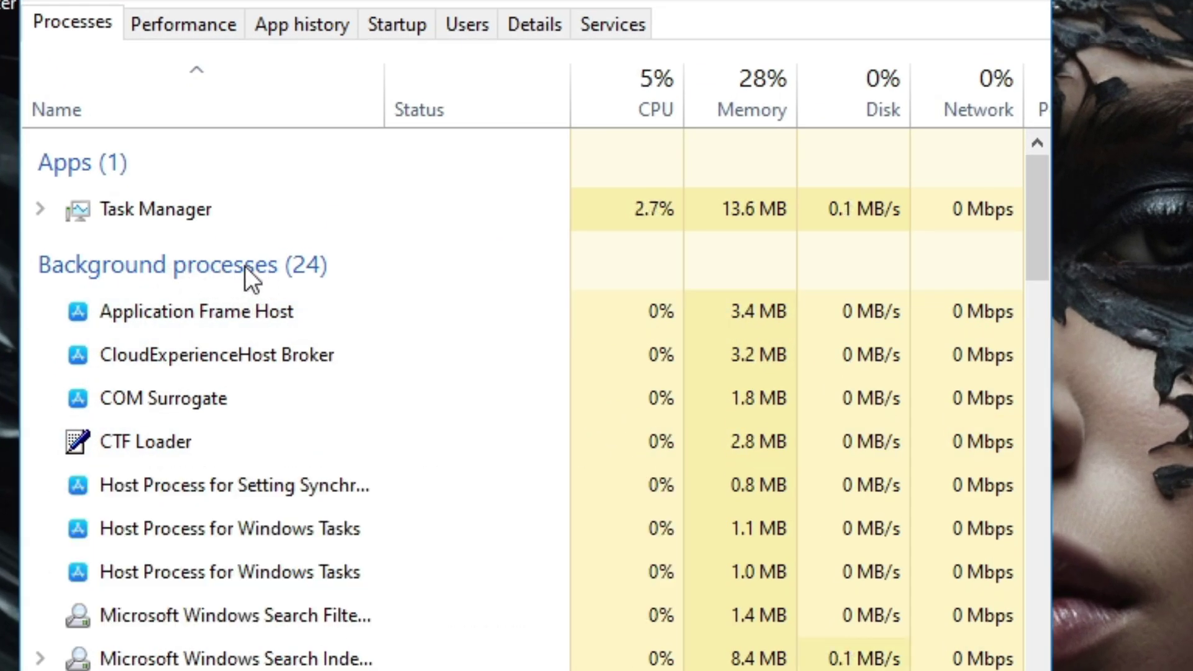
click(186, 28)
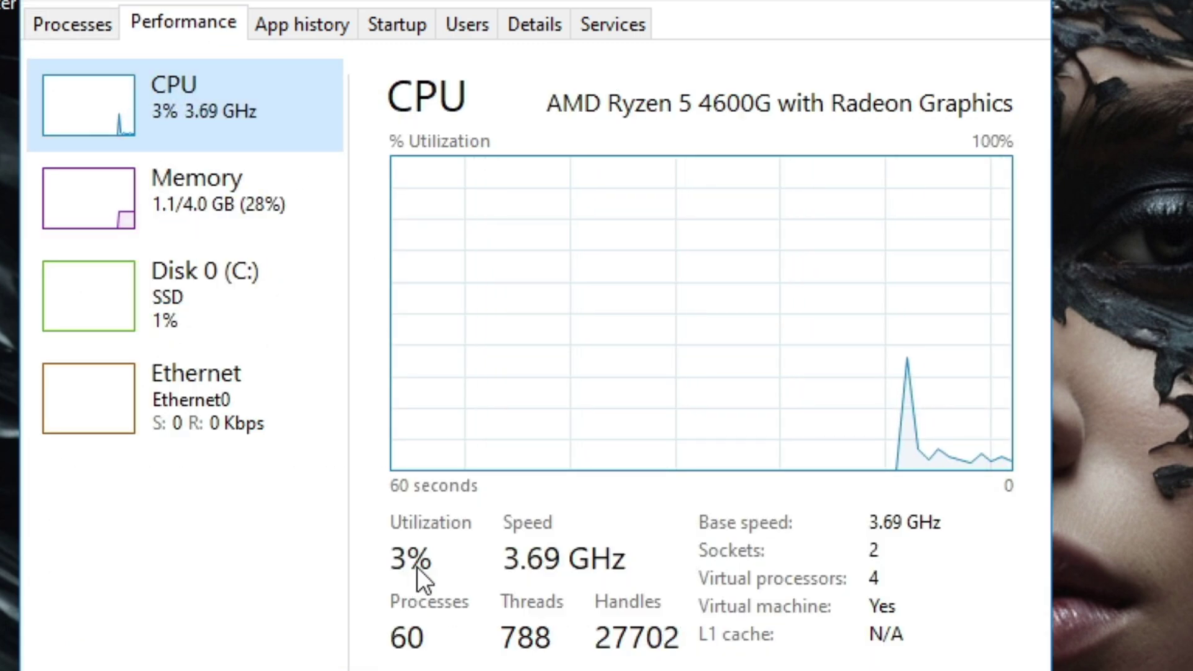
click(186, 192)
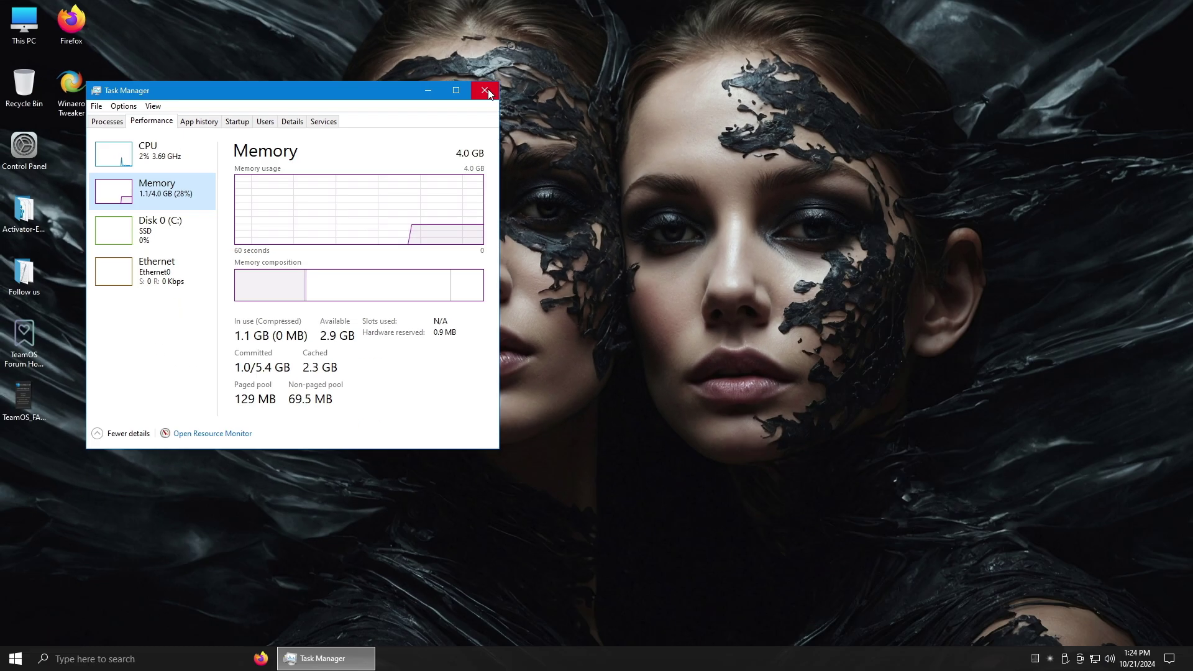
click(485, 91)
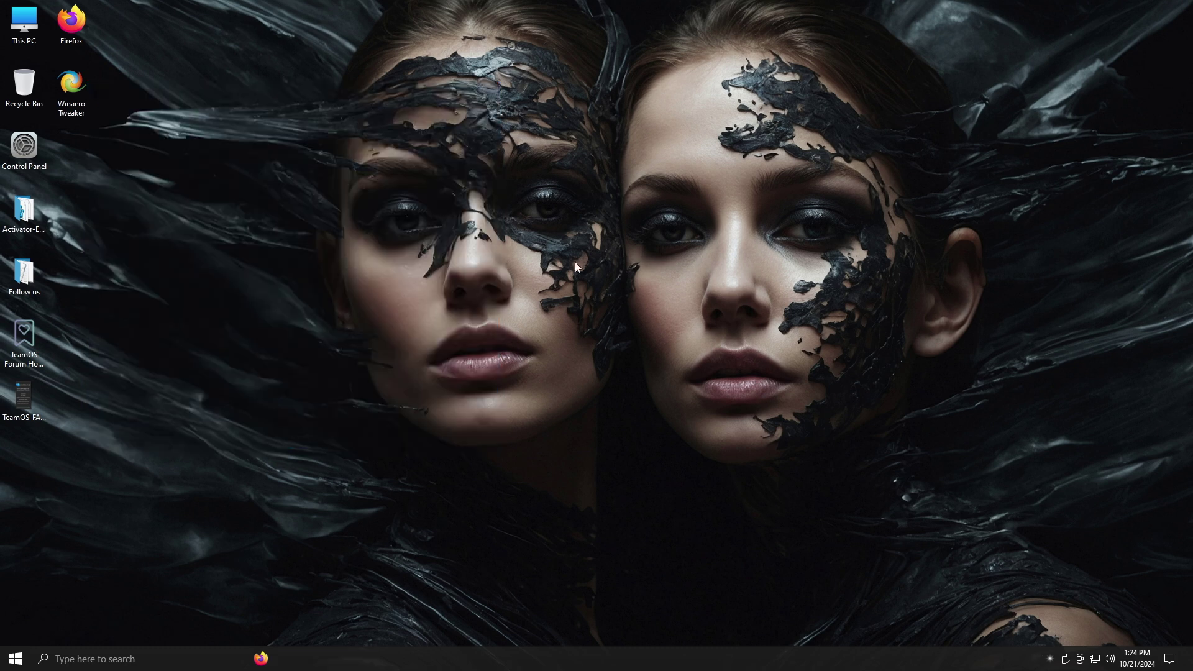
- Check the used and free space of Local Disk (C:) in its properties, and close This PC
double_click(24, 24)
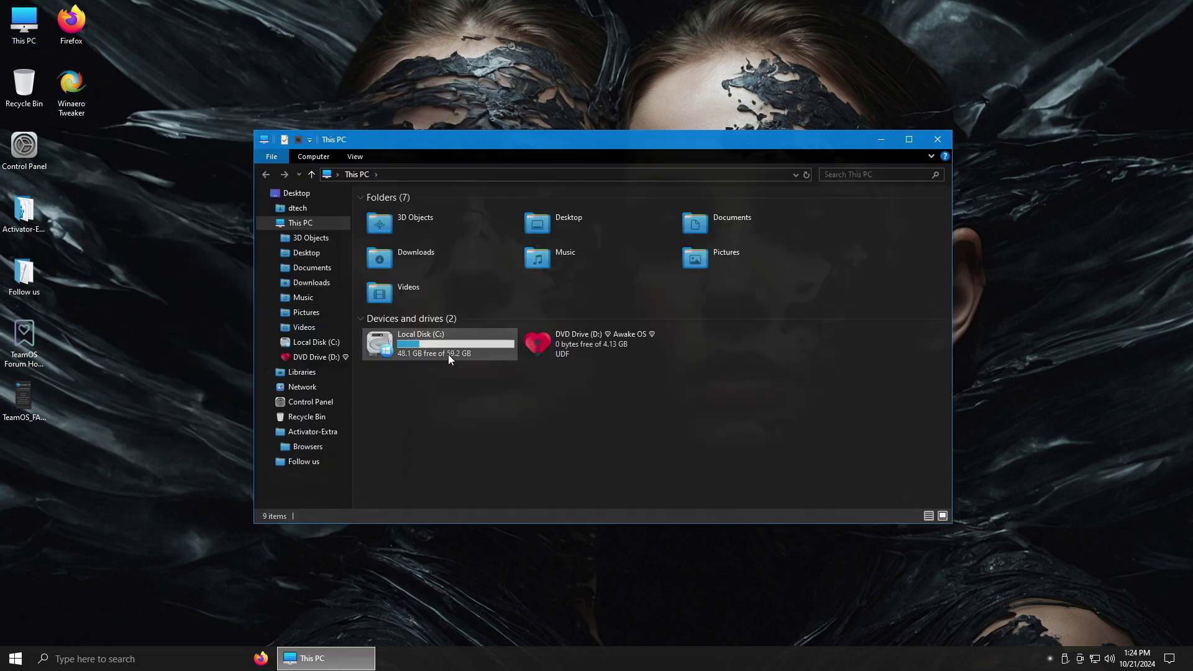
right_click(445, 346)
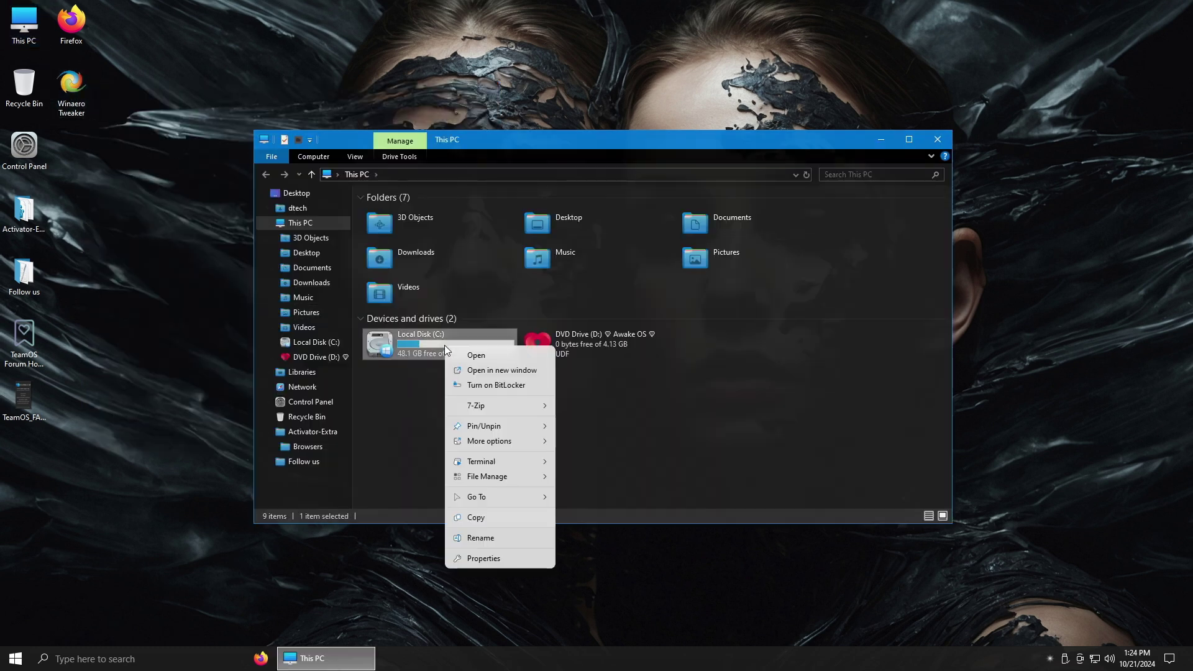
click(478, 558)
drag(594, 361, 889, 215)
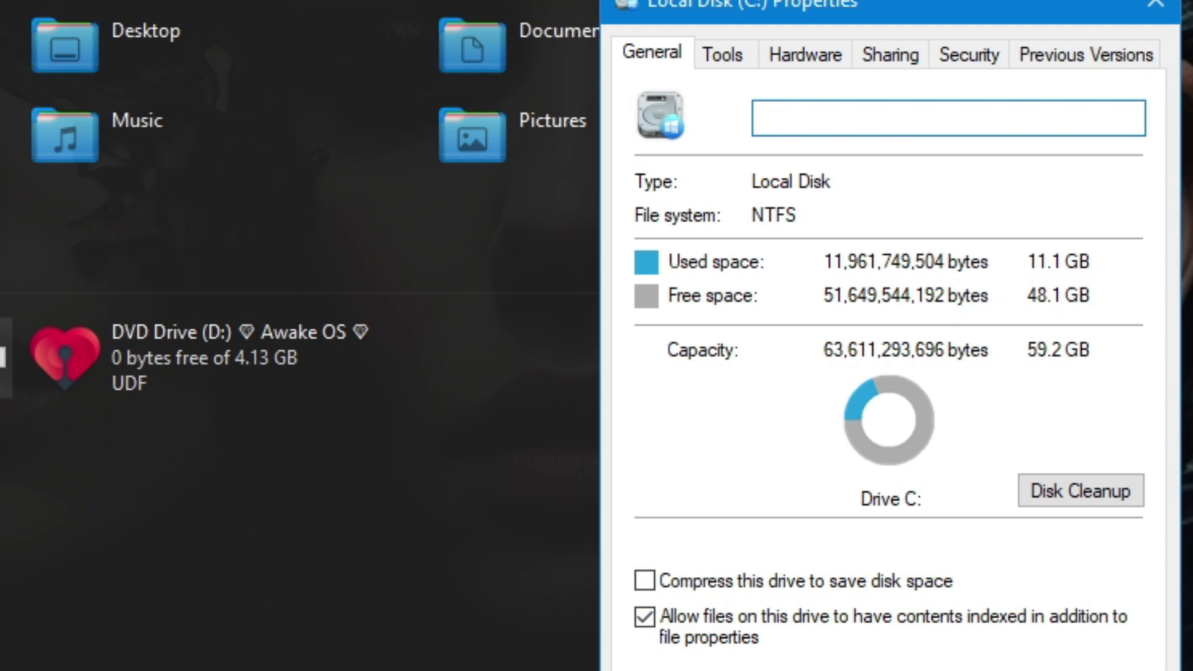
click(1154, 5)
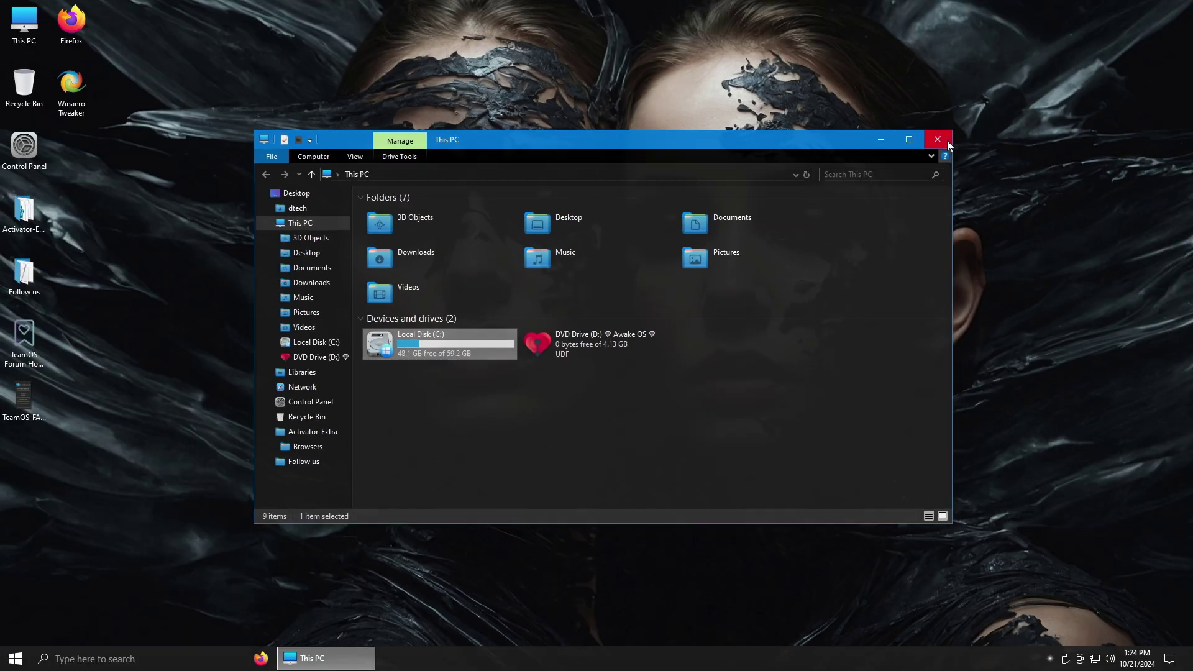
click(938, 138)
- Open the list of installed programs from Control Panel and move its window higher on the desktop
double_click(44, 156)
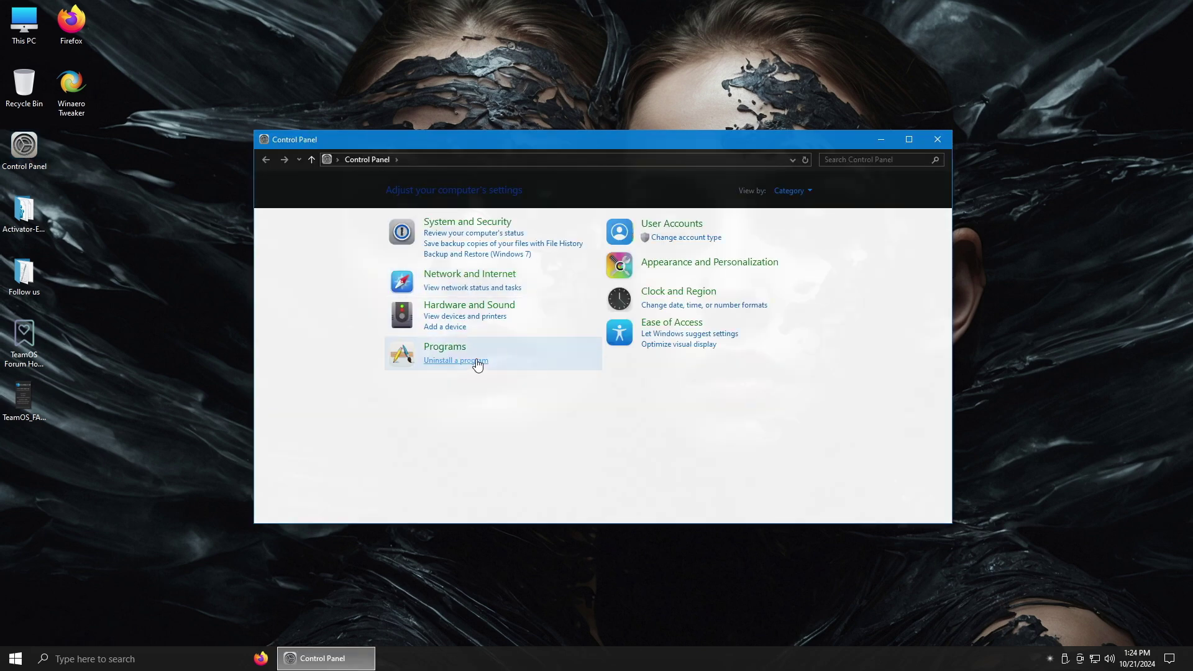
click(477, 362)
drag(578, 148, 584, 63)
- Review the installed programs from 7-Zip through the Visual C++ runtimes to Winaero Tweaker, selecting entries to view their details
click(447, 179)
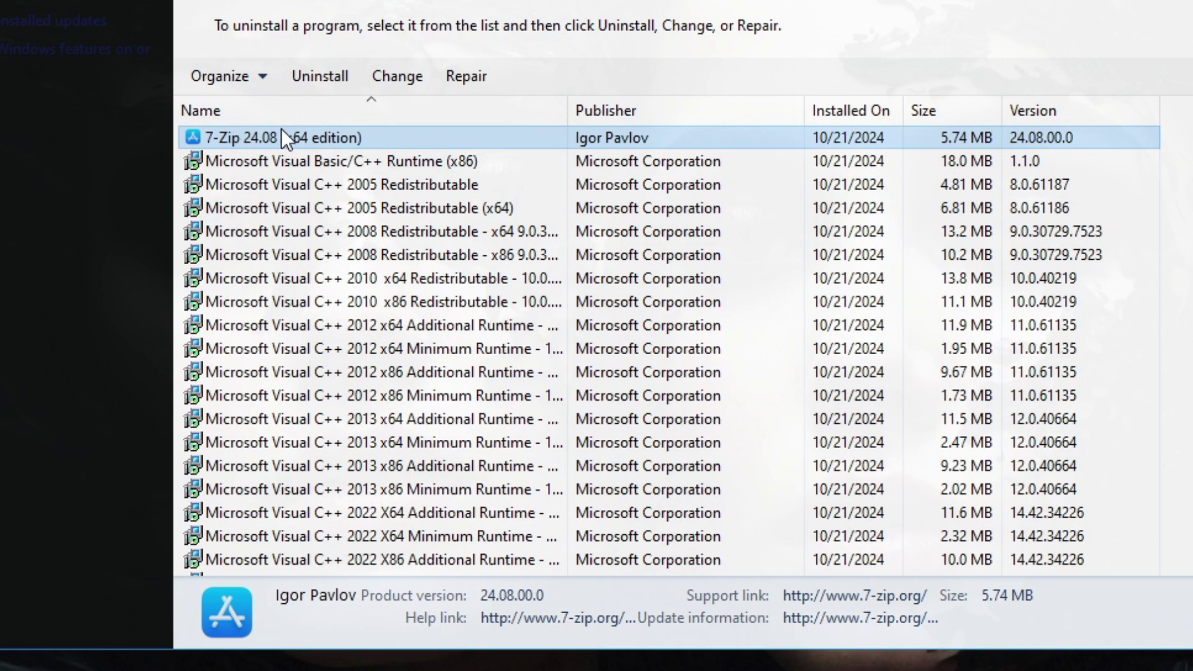
click(327, 161)
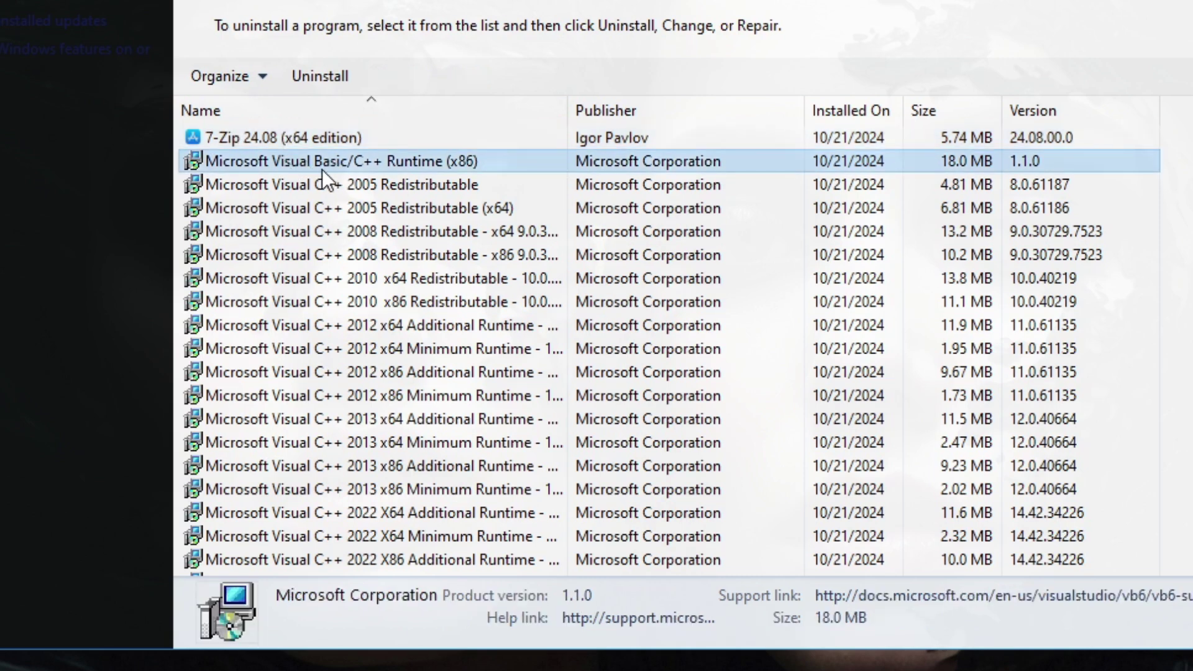
scroll(354, 278, down, 4)
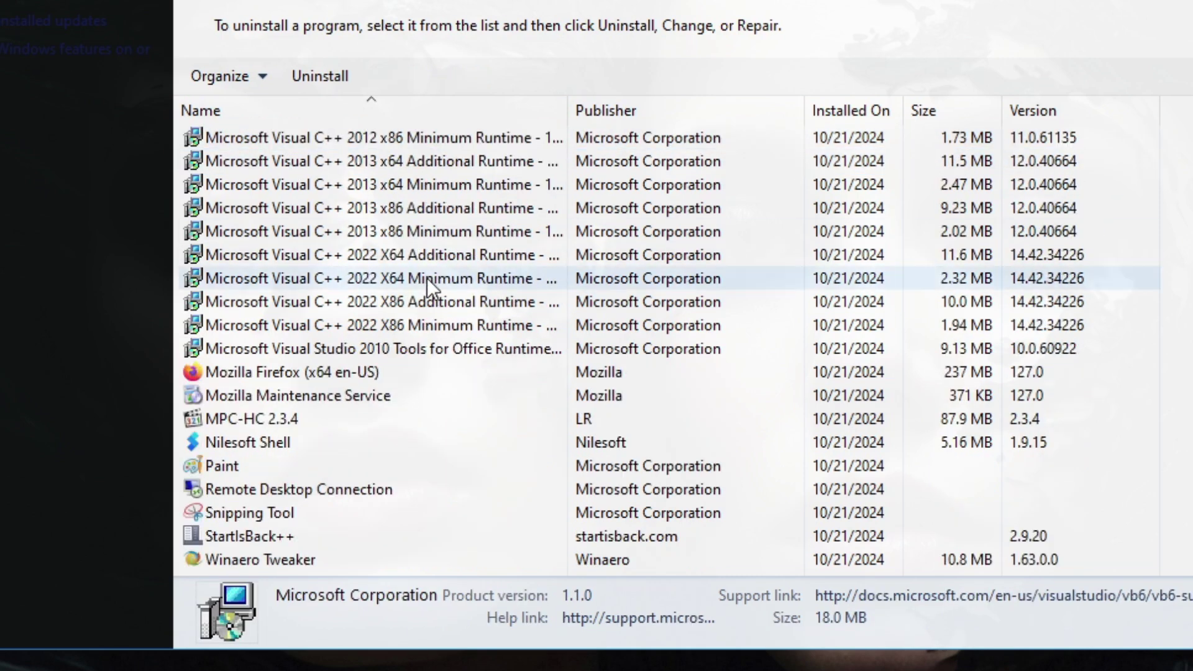
click(387, 329)
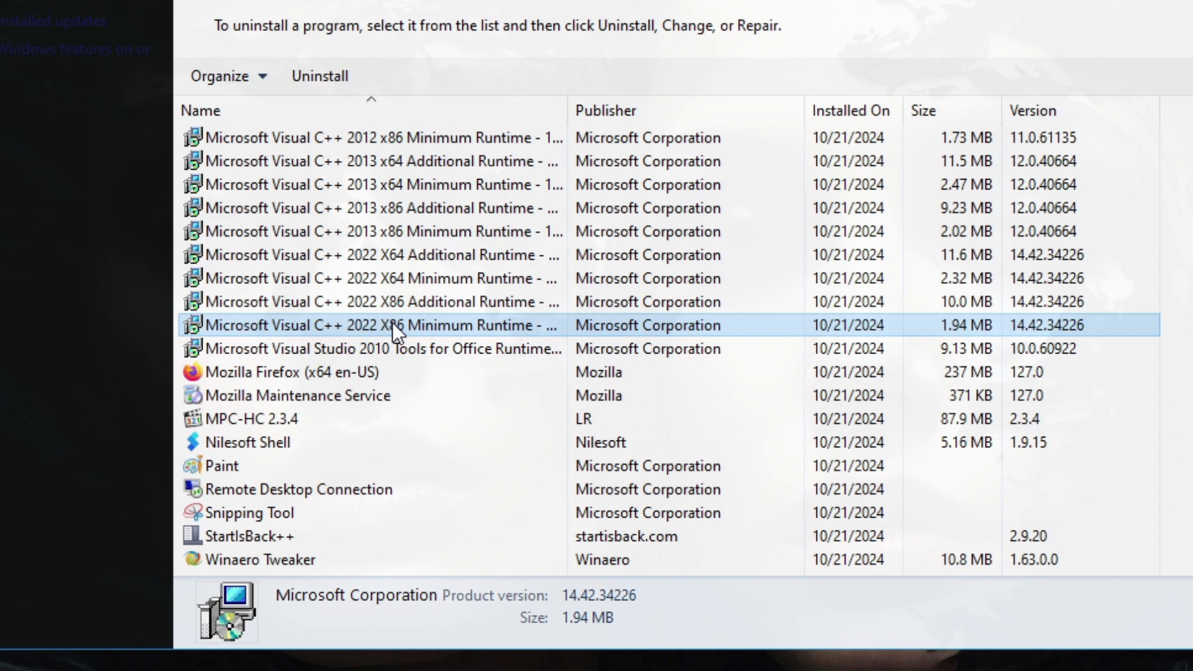
click(362, 345)
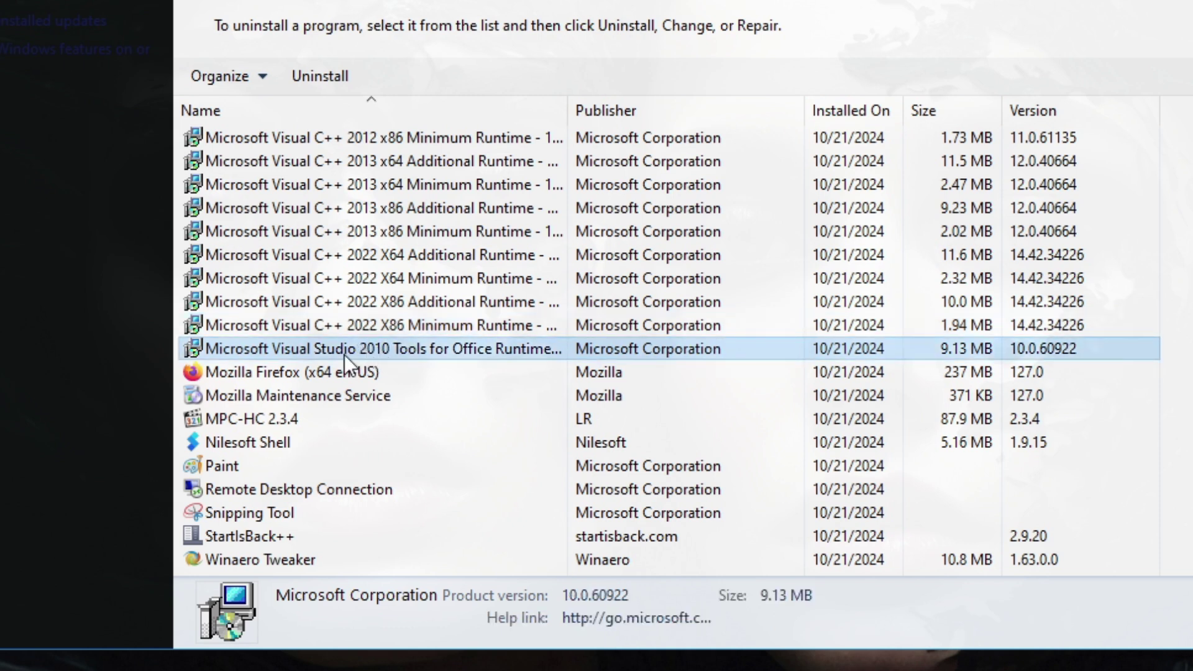
click(309, 371)
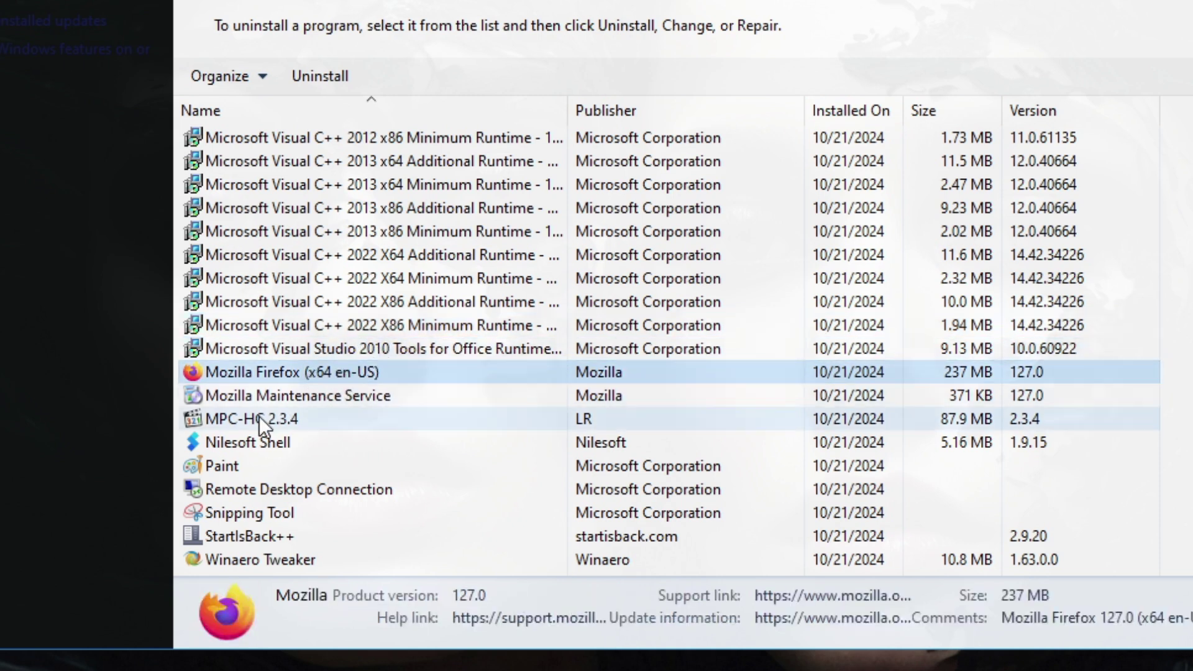
click(275, 420)
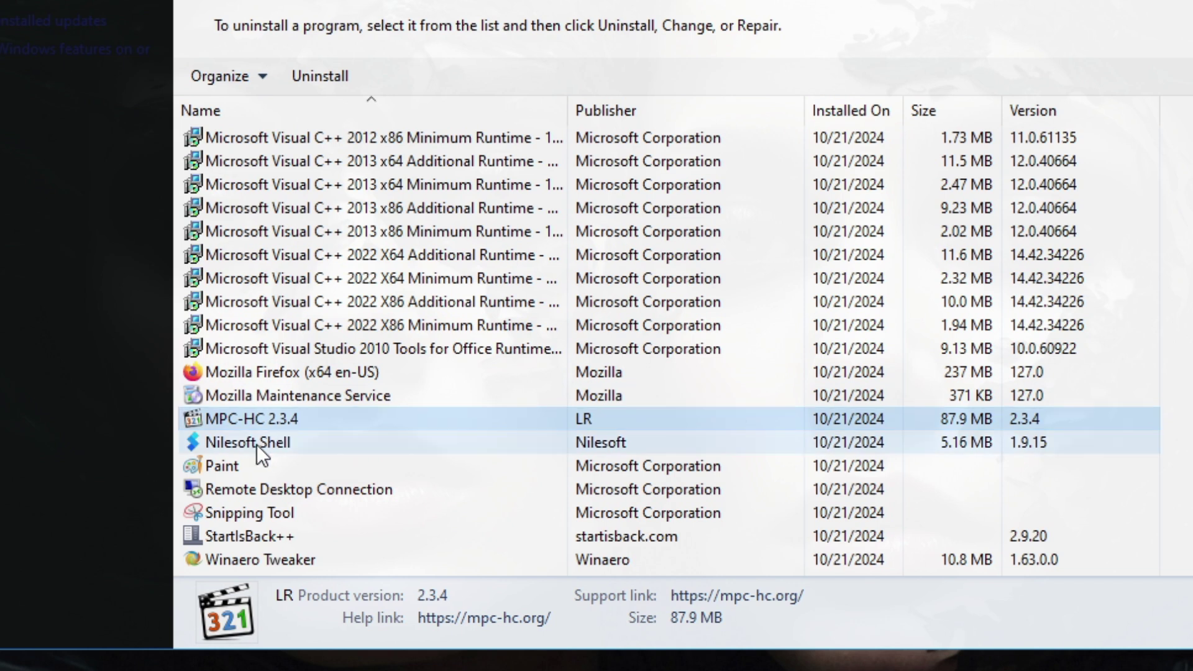
click(282, 446)
click(241, 461)
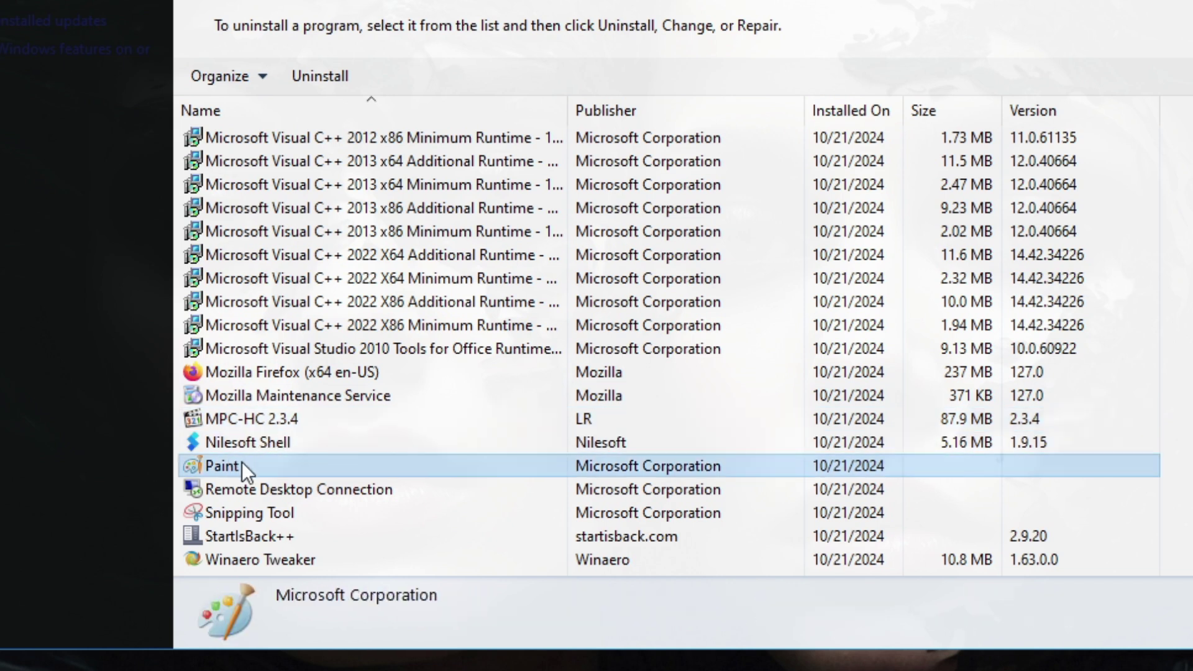
click(267, 489)
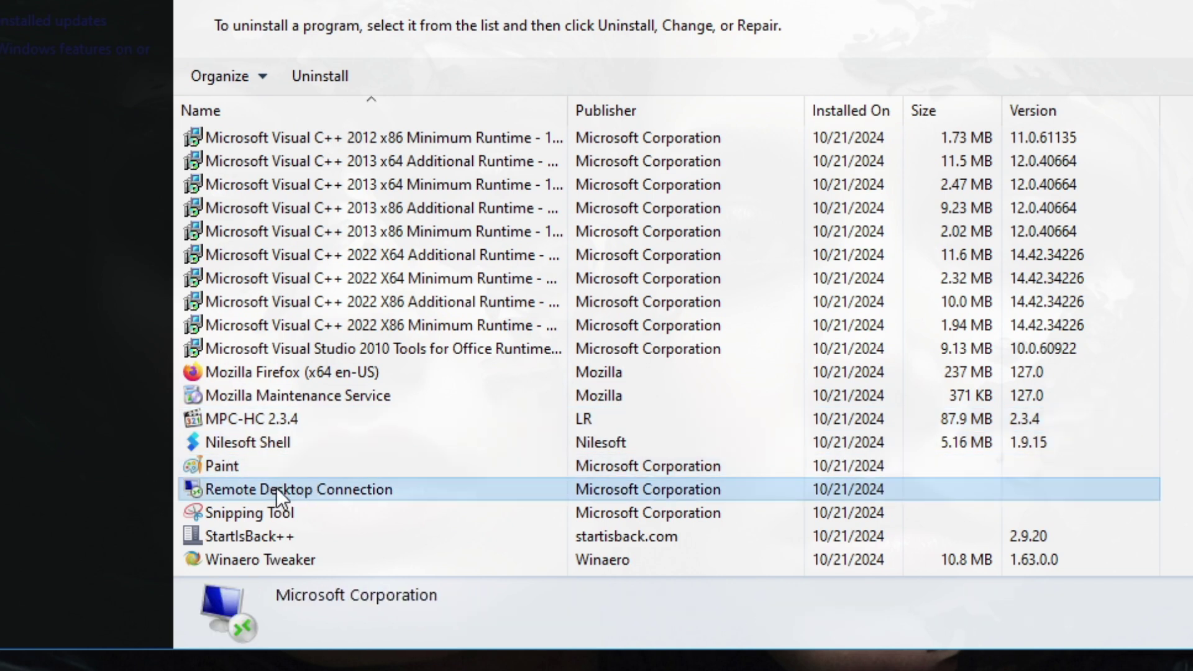
click(256, 511)
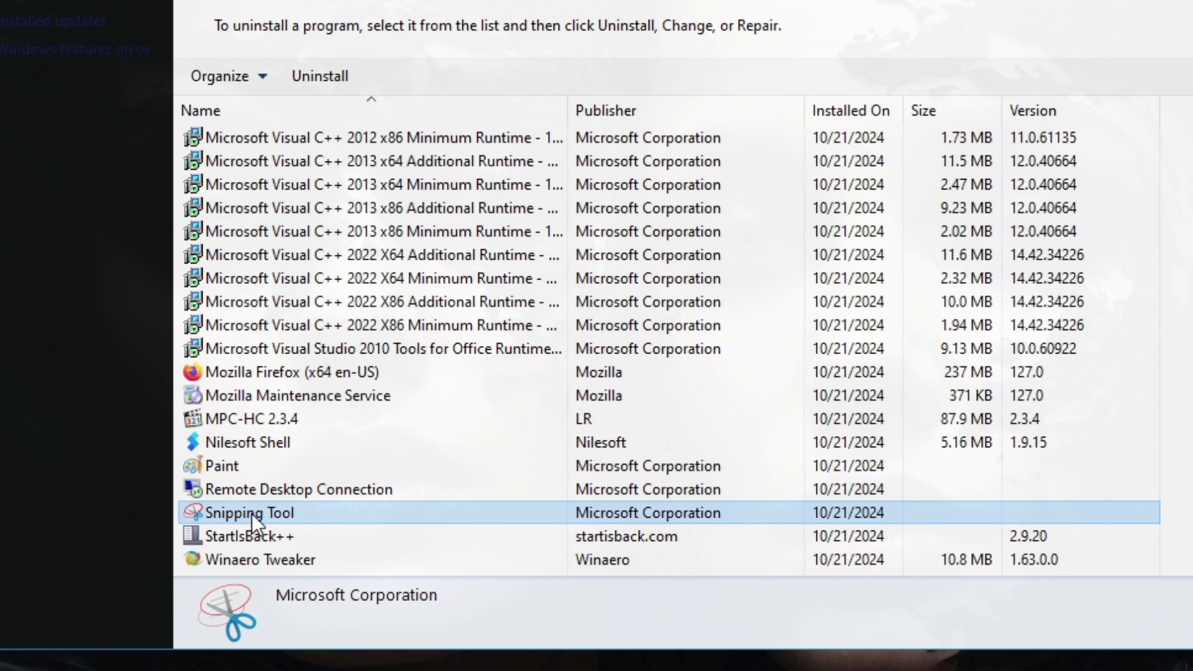
click(255, 541)
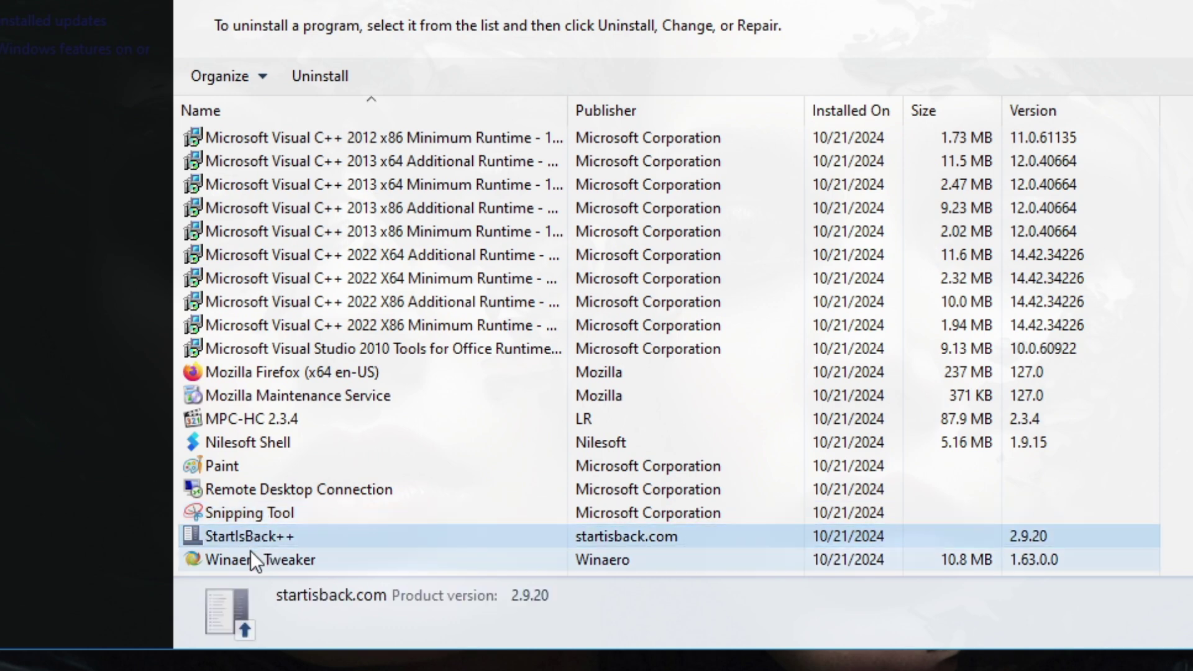
click(251, 553)
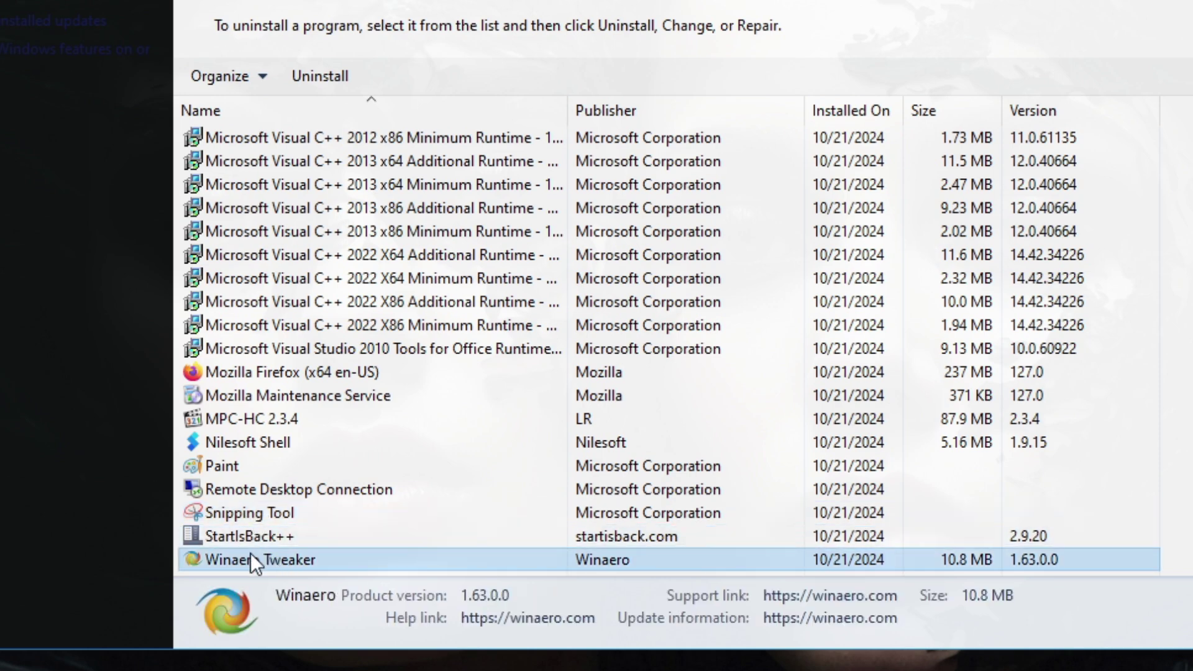
- Review the installed Windows updates and the optional Windows features list, including the .NET Framework entries, and close both windows
click(70, 25)
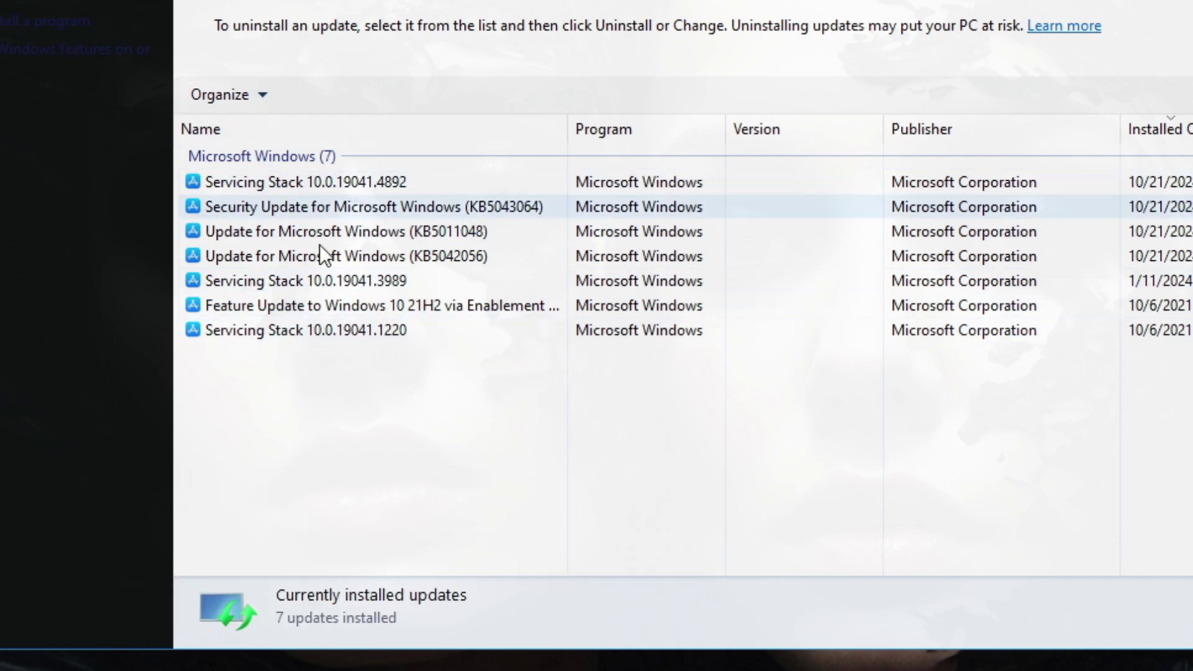
click(48, 55)
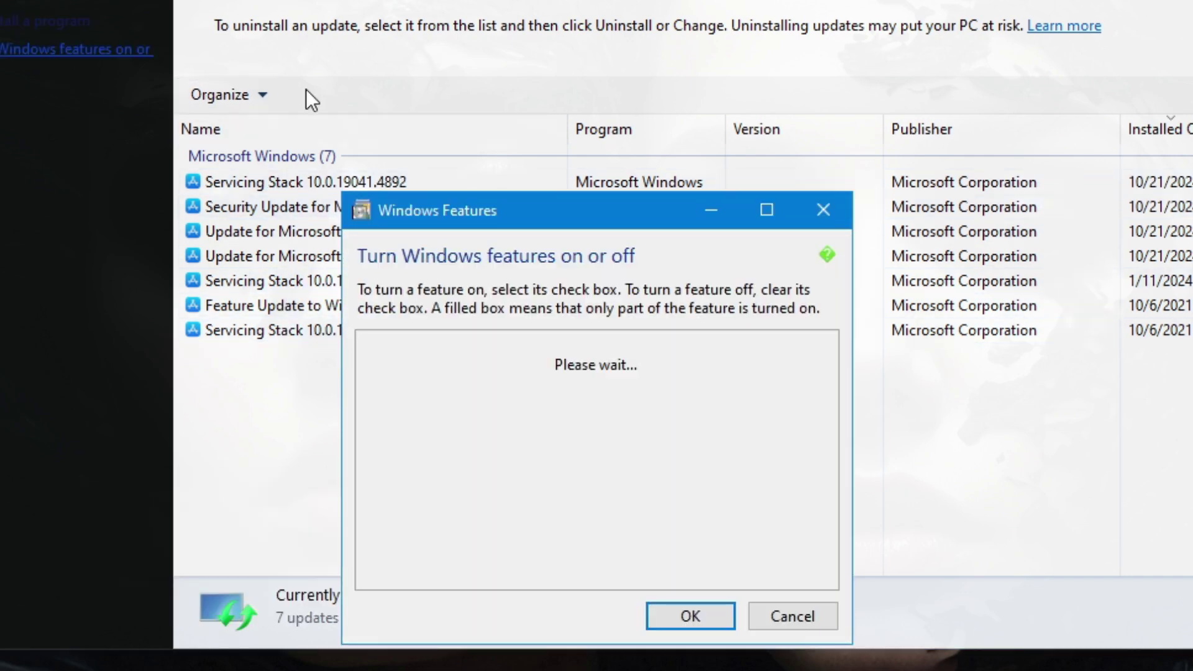
drag(564, 207, 710, 35)
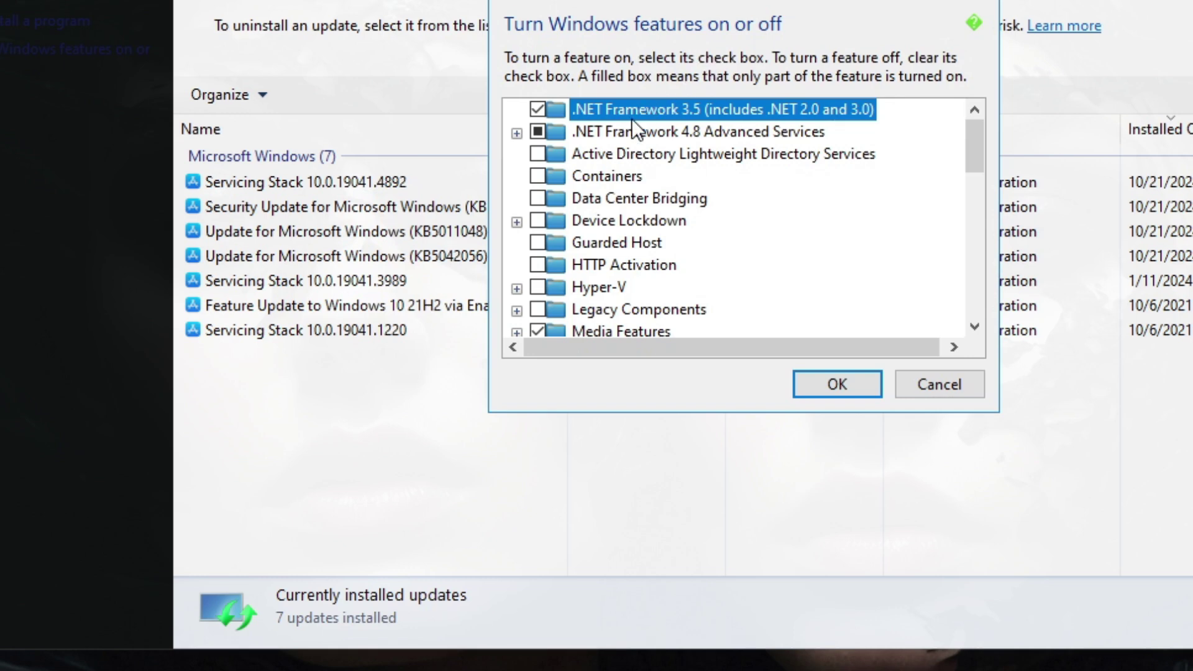
scroll(715, 178, down, 3)
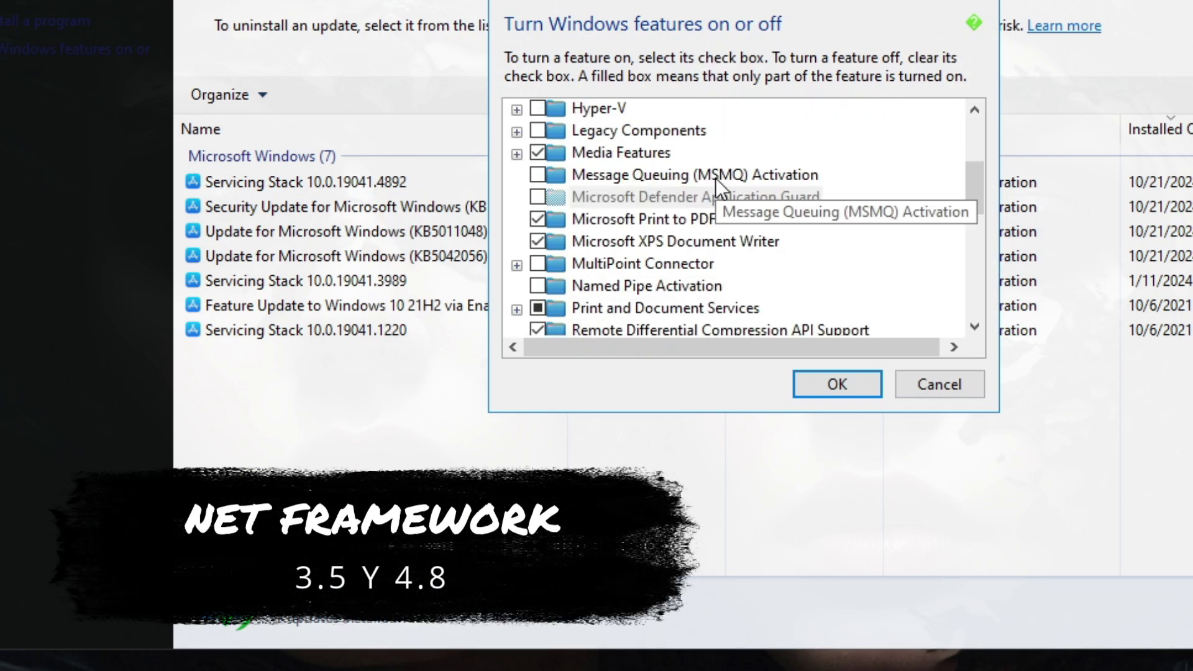
scroll(714, 178, down, 2)
scroll(714, 178, up, 5)
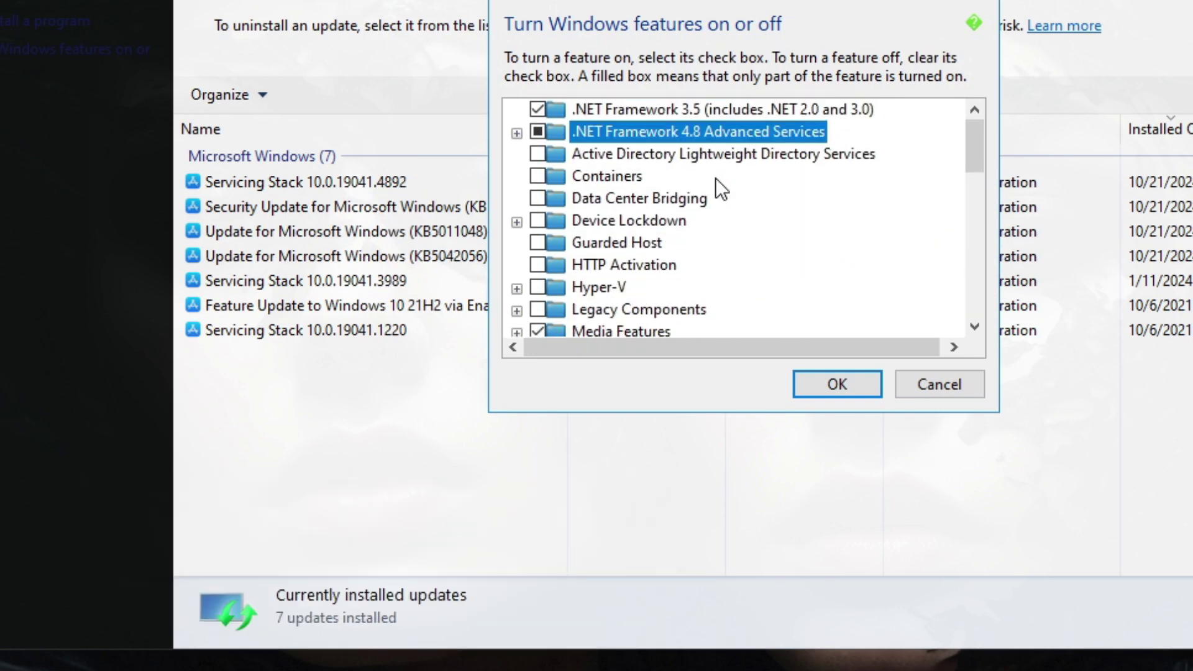
click(963, 385)
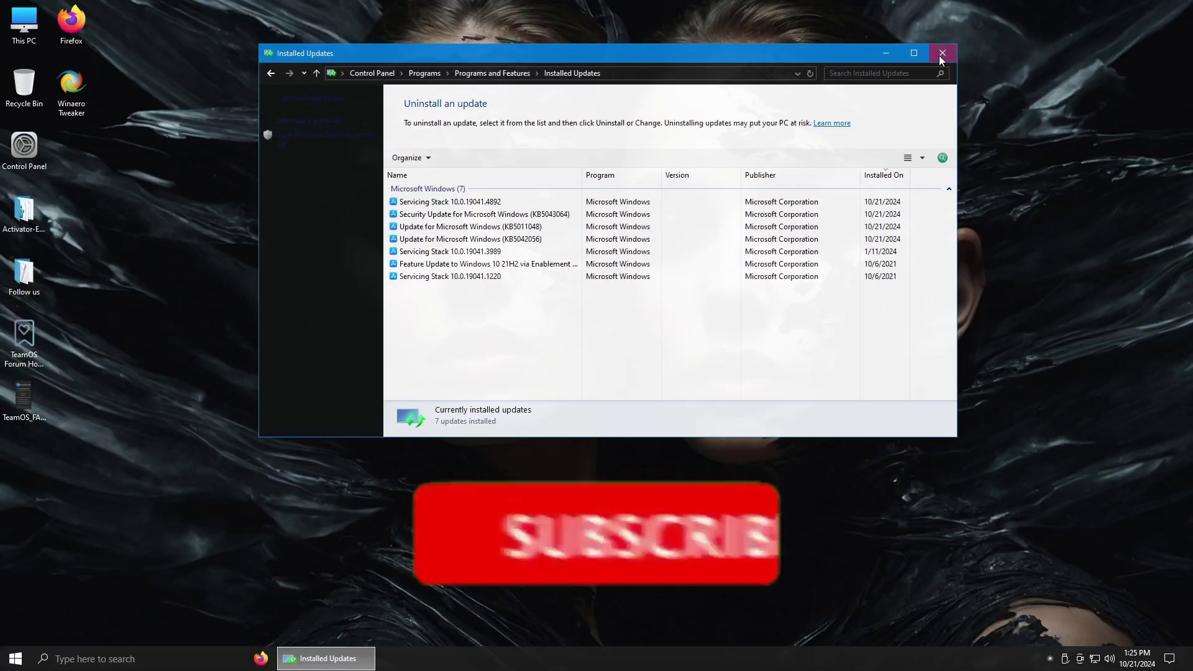
click(941, 55)
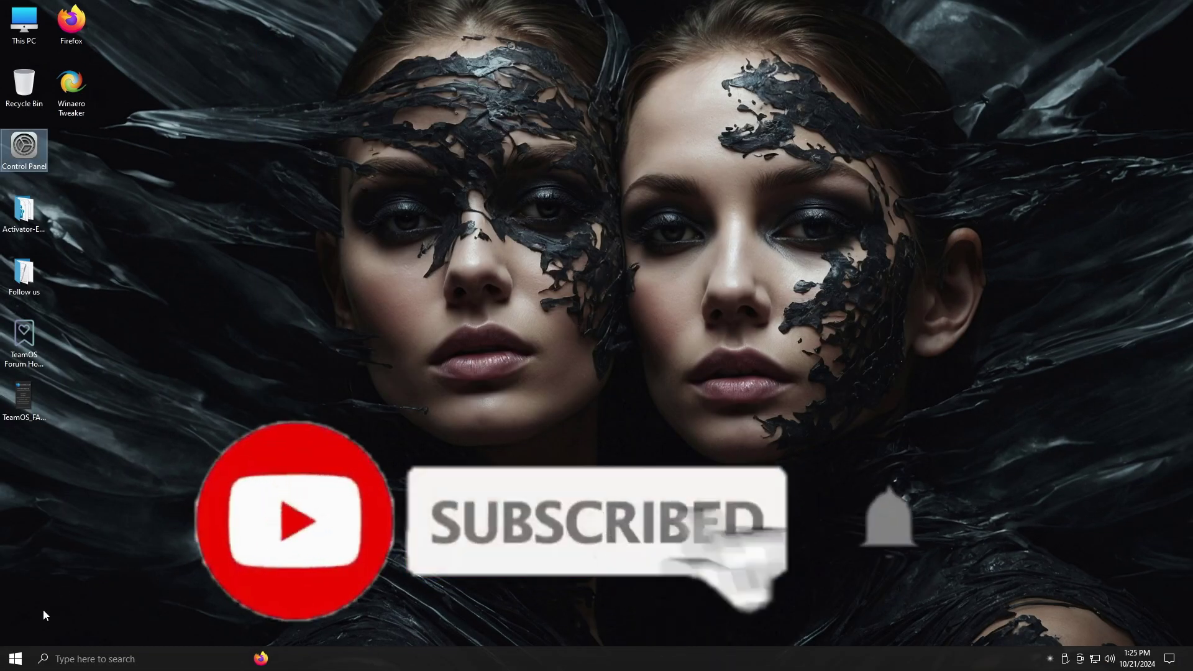
- Open Windows Settings maximized and review the installed apps under Apps & features from 7-Zip to Winaero Tweaker
click(17, 658)
click(185, 572)
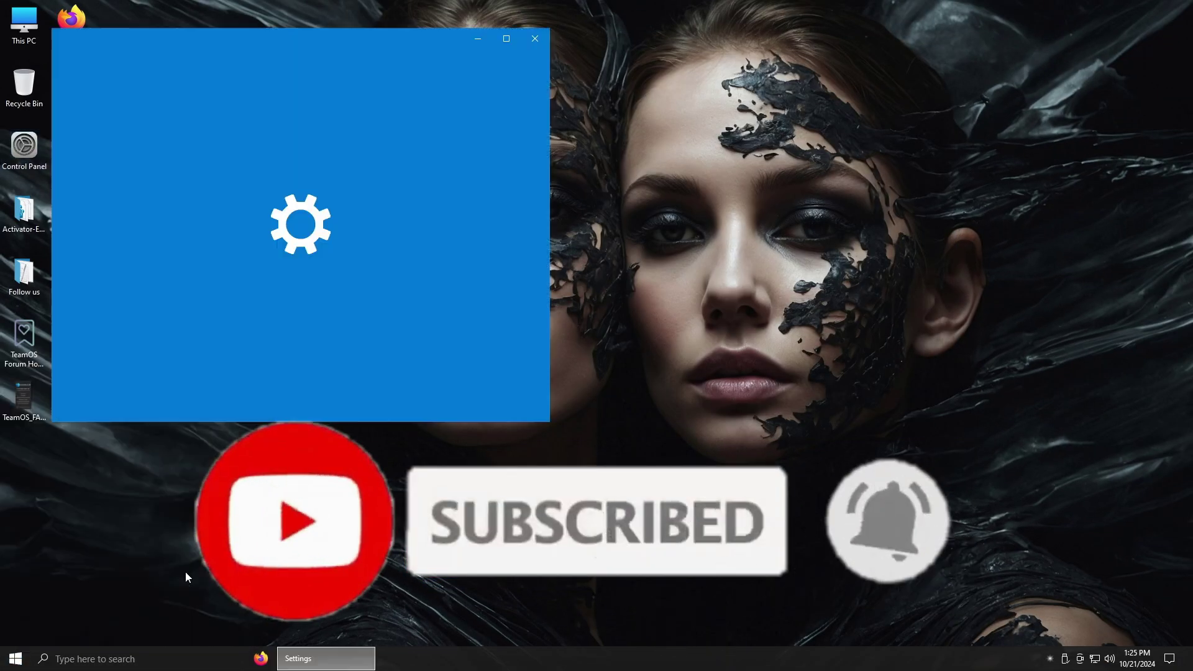
click(506, 39)
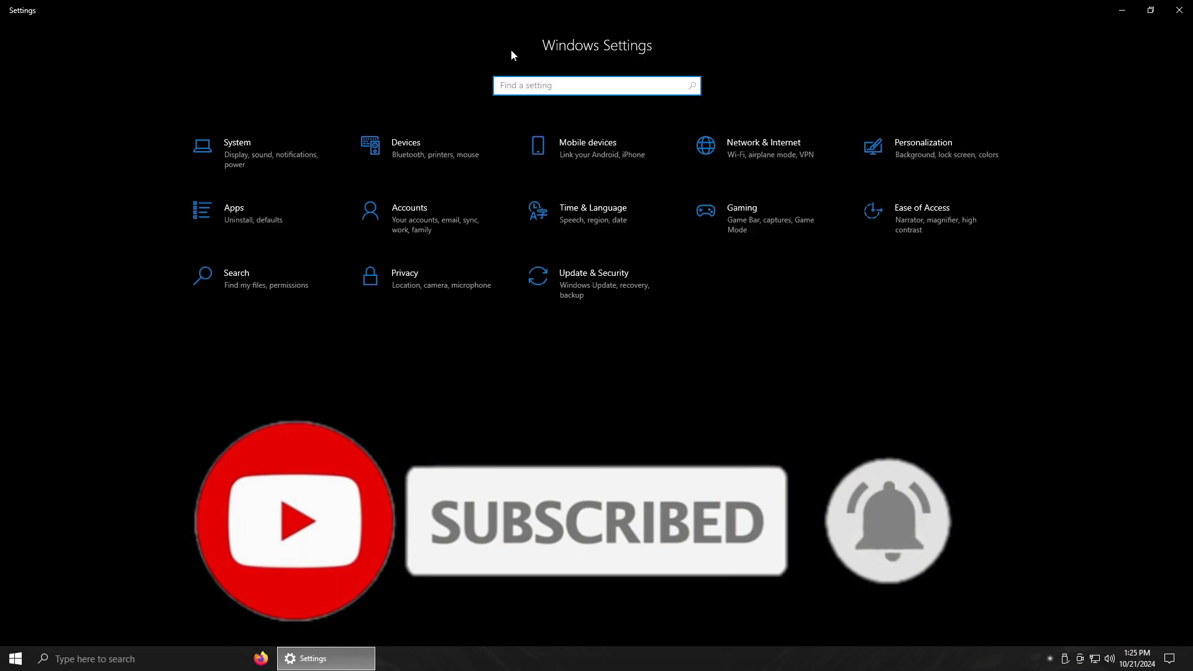
click(261, 224)
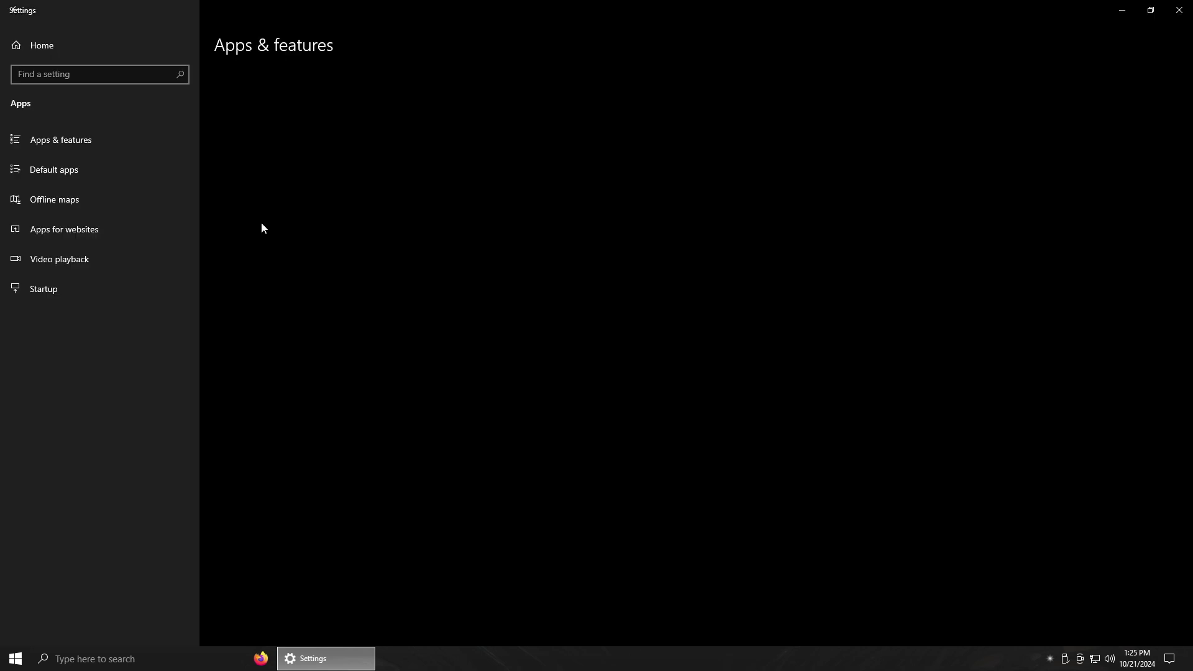
scroll(323, 298, down, 3)
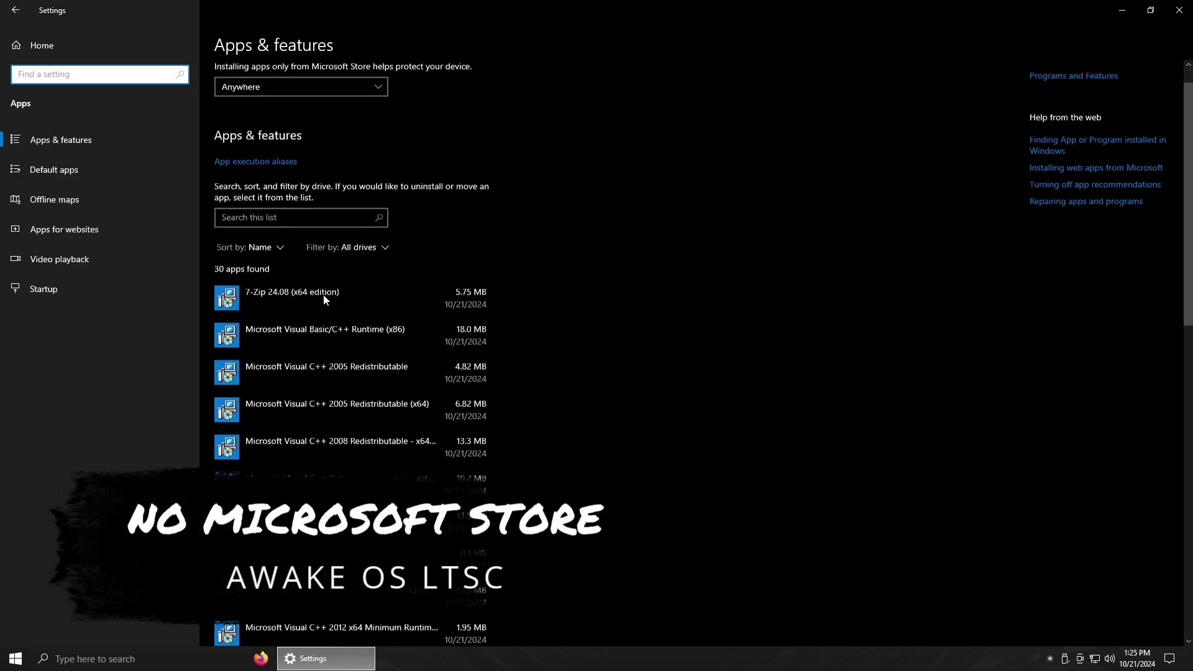
scroll(323, 294, down, 10)
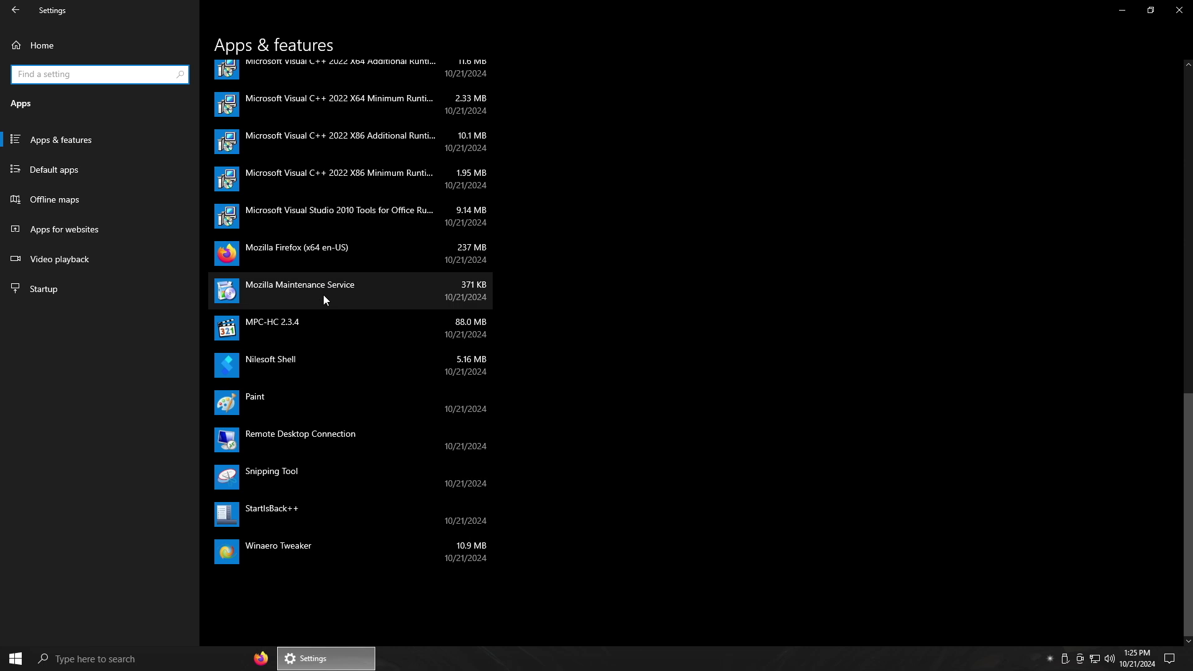
scroll(317, 472, up, 15)
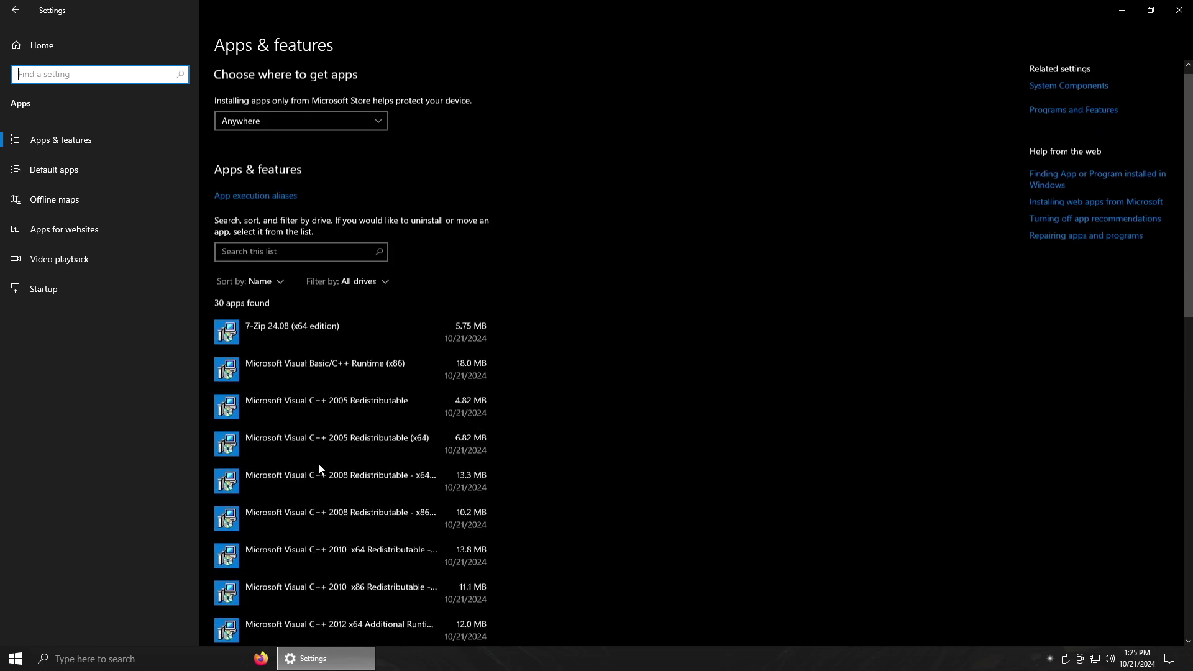
- Inspect the protection areas in the Windows Security overview from Update & Security, and close the overview
click(34, 46)
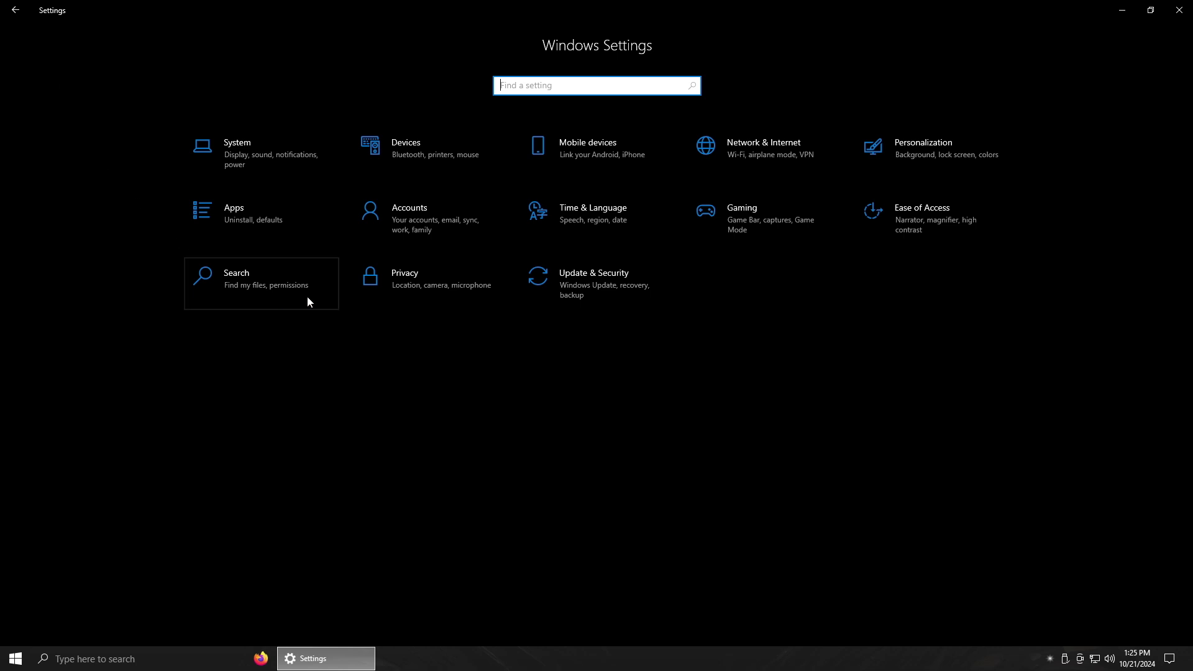
click(572, 294)
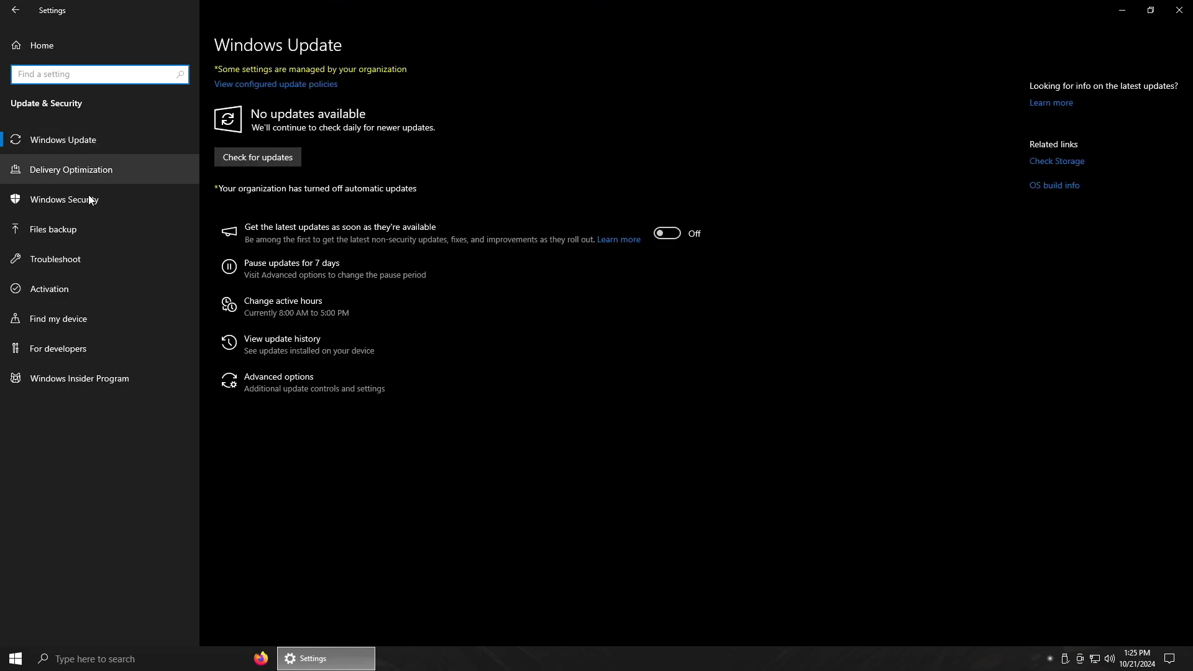
click(88, 201)
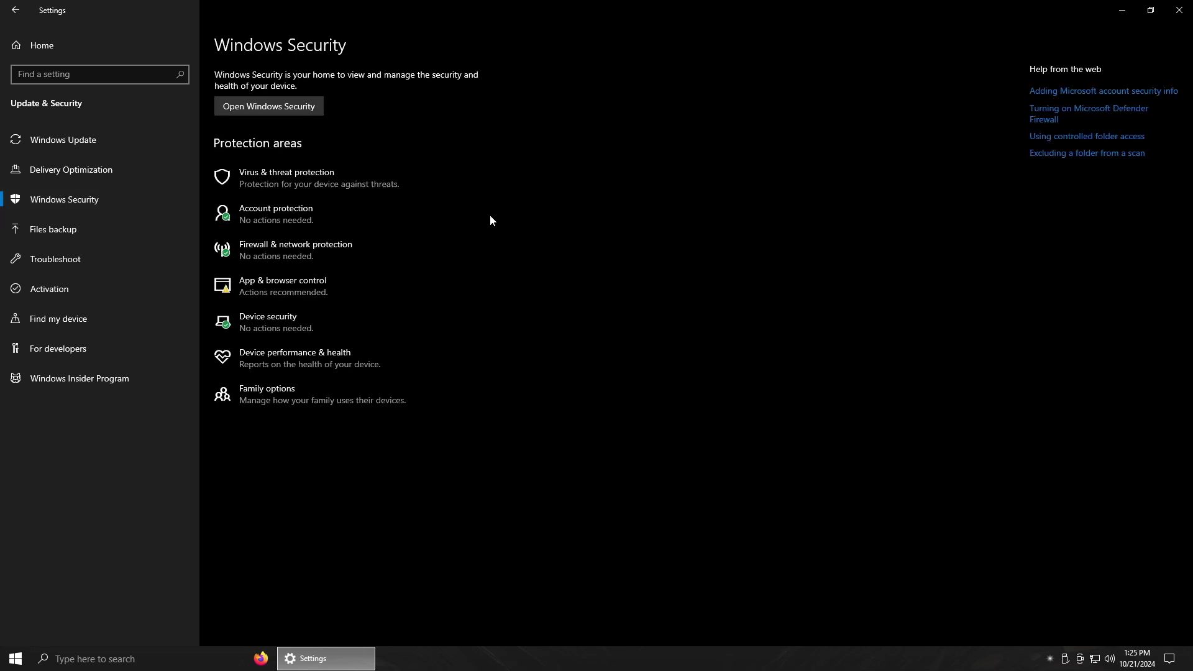
click(273, 110)
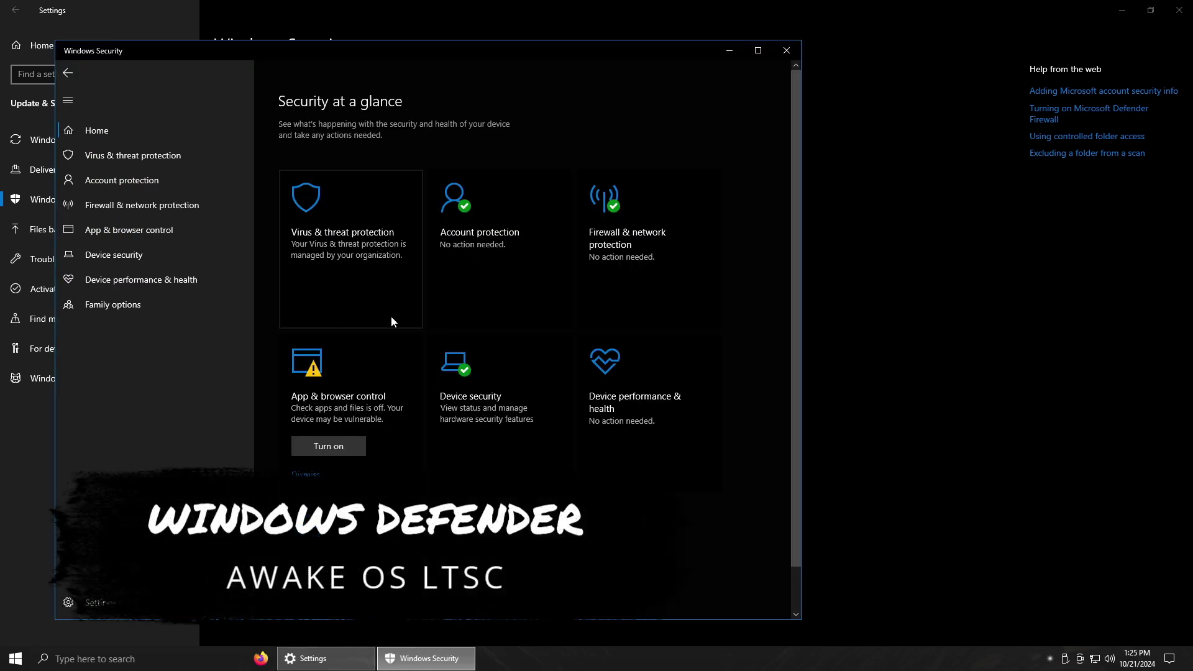
click(784, 51)
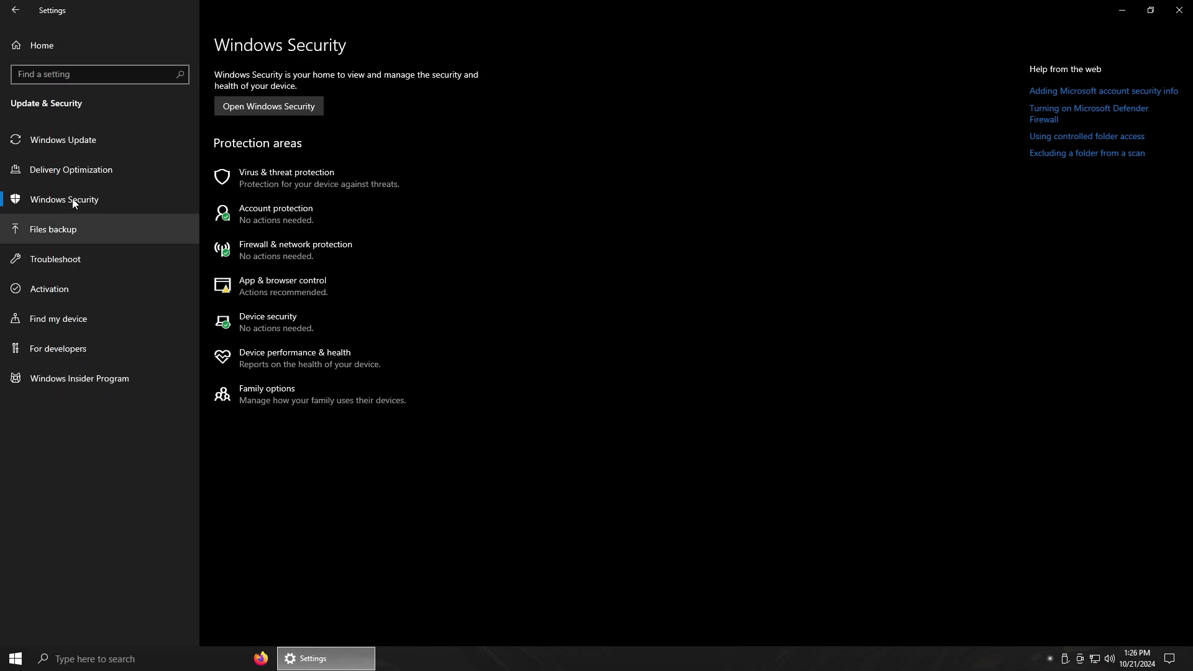
- Check for new updates in Windows Update and close Settings
click(77, 148)
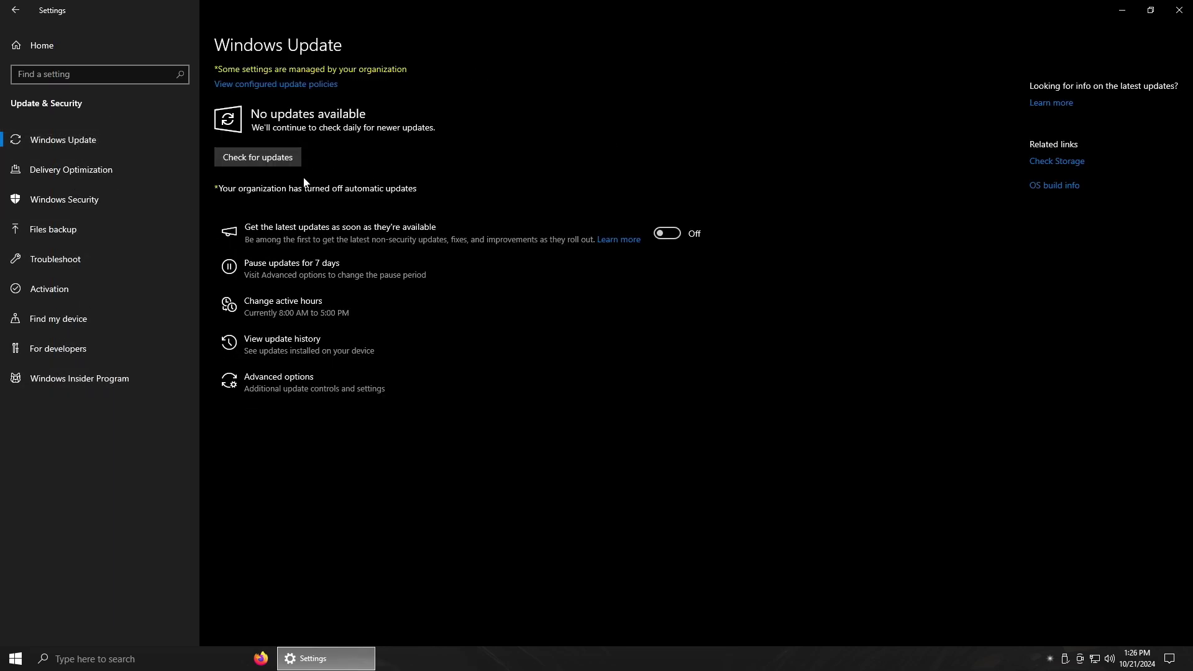
click(286, 158)
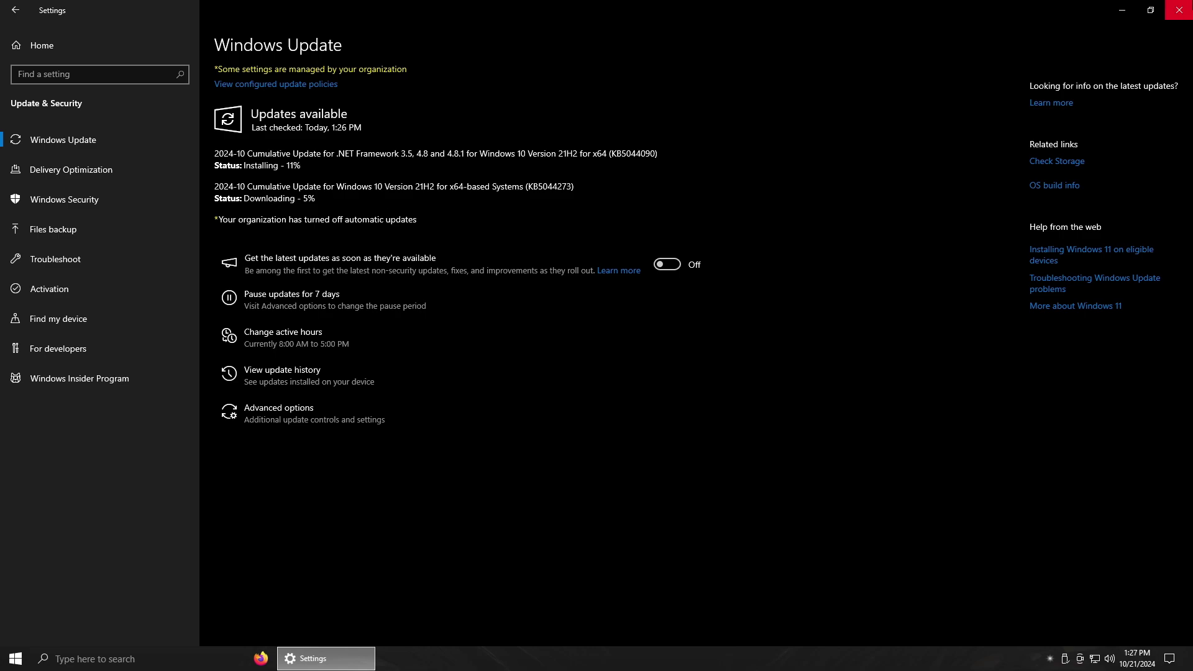
click(1181, 12)
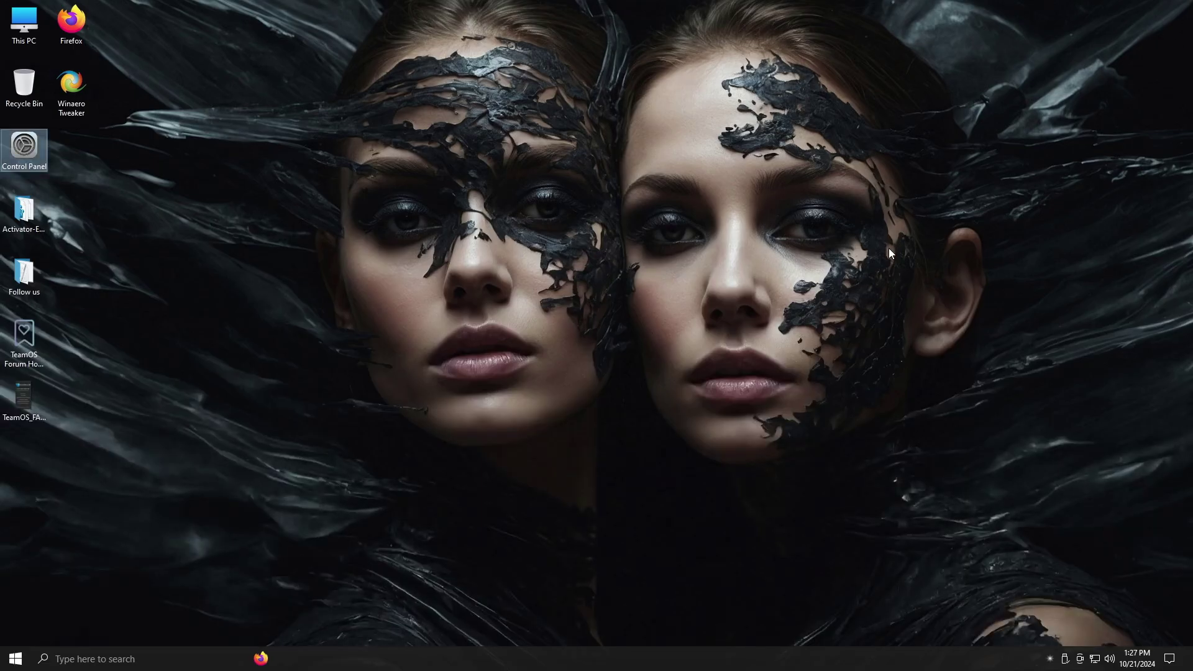
- Examine the custom context menu of the desktop, including its Terminal, File Manage and Choose Light or Dark Mode options
right_click(994, 26)
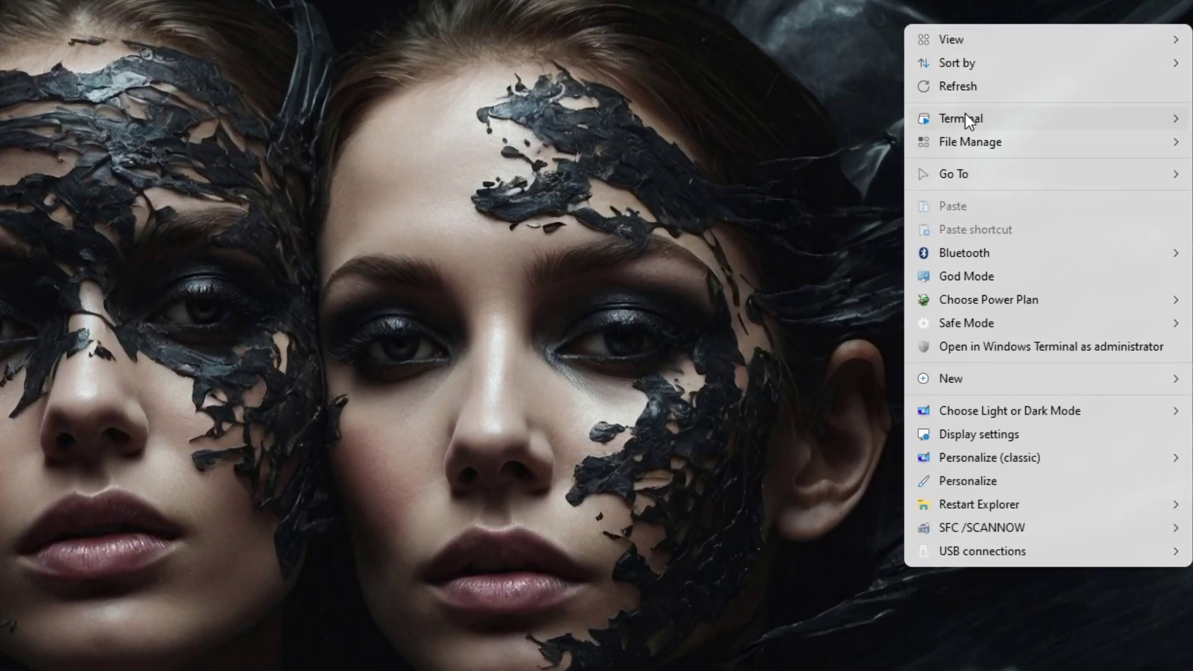
mouse_move(1033, 91)
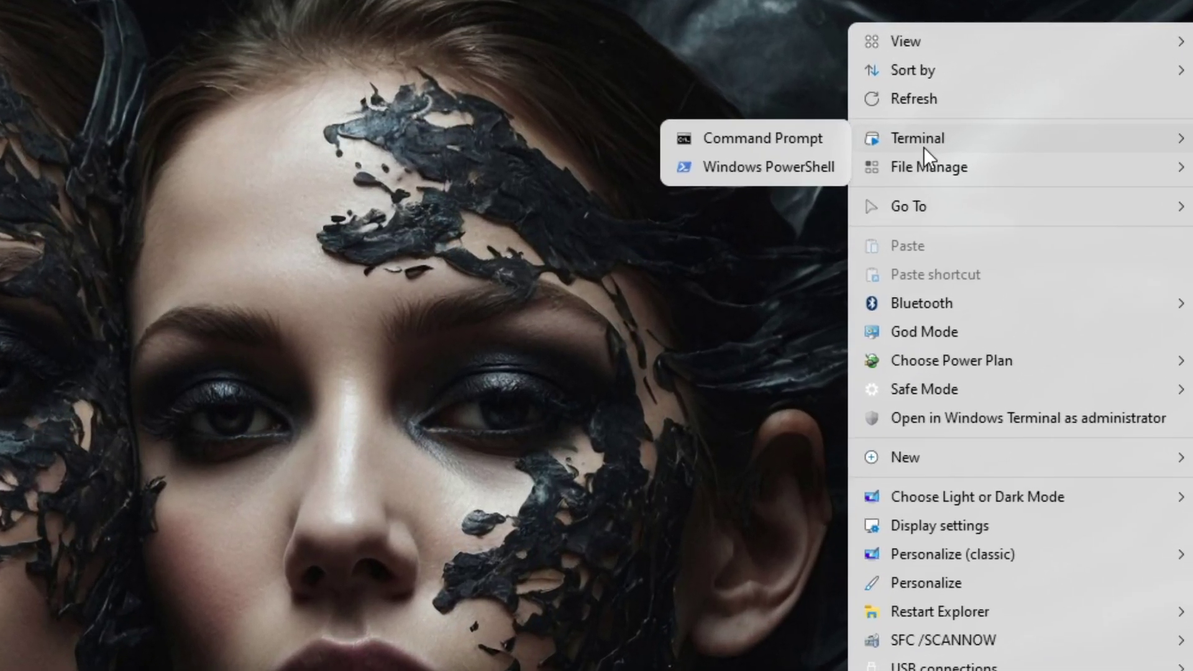
mouse_move(911, 165)
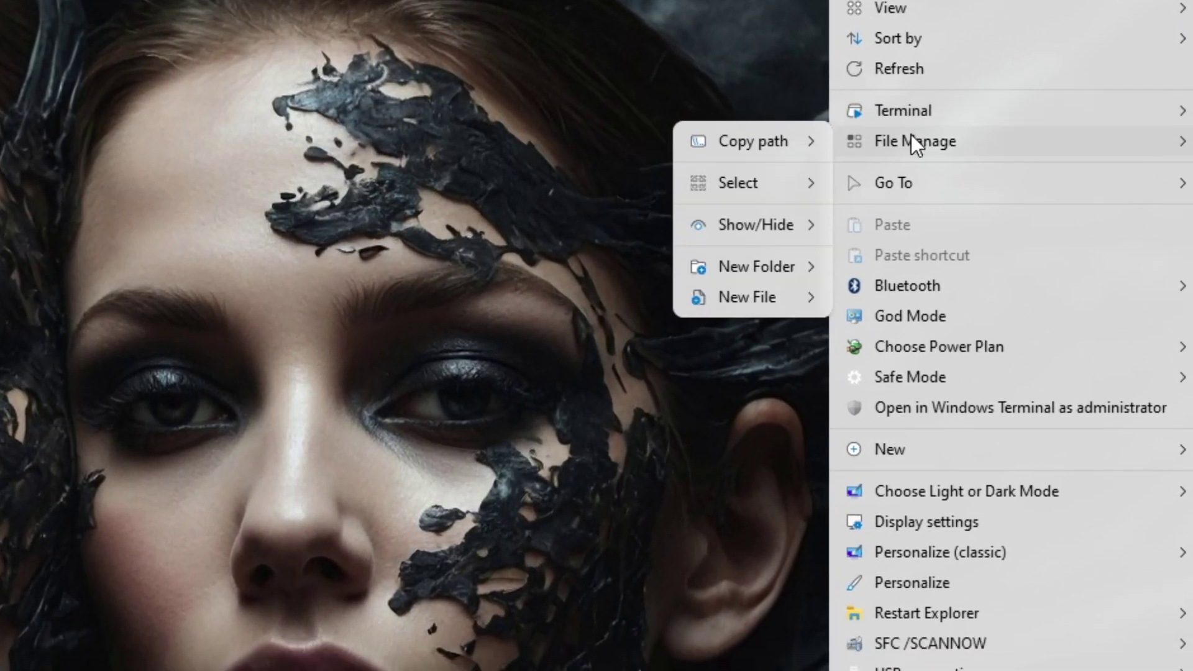
mouse_move(904, 277)
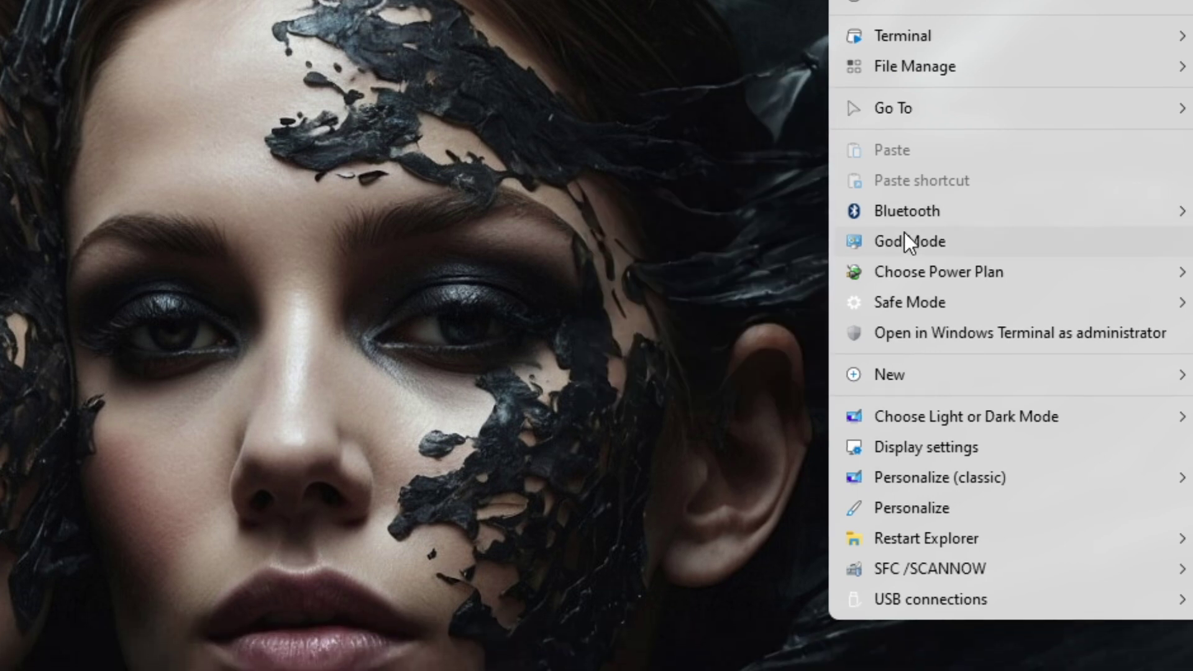
mouse_move(907, 263)
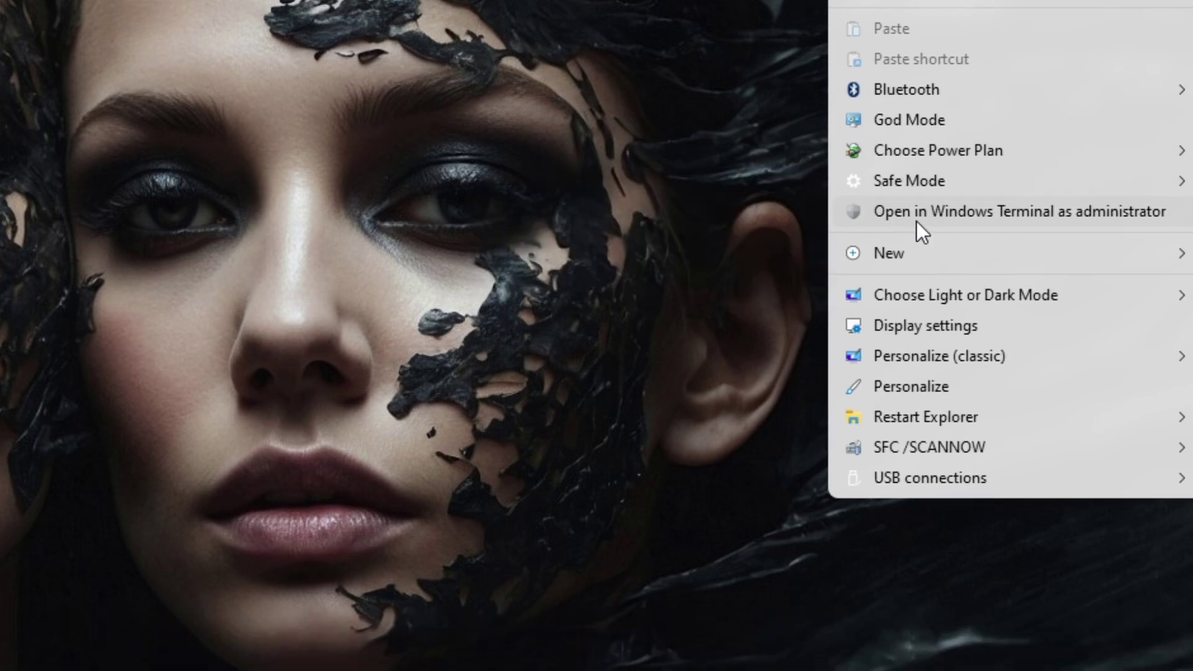
mouse_move(914, 297)
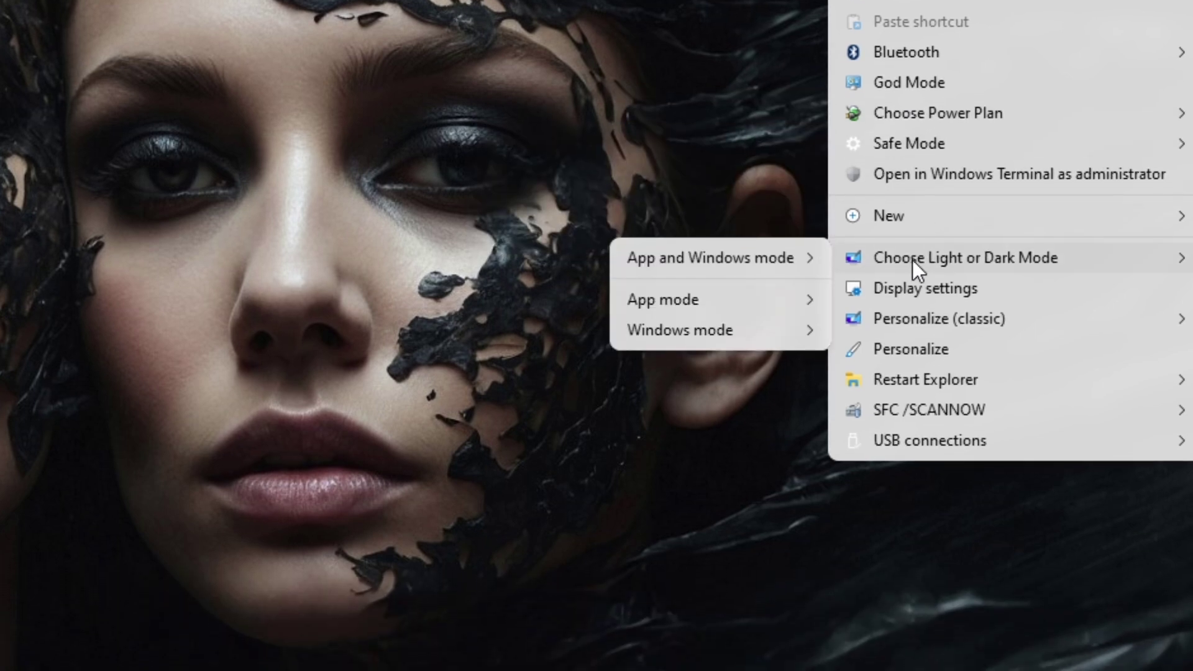
- Save the five Awake wallpapers from the Pictures Library as a desktop background slideshow and switch to the next background
mouse_move(906, 320)
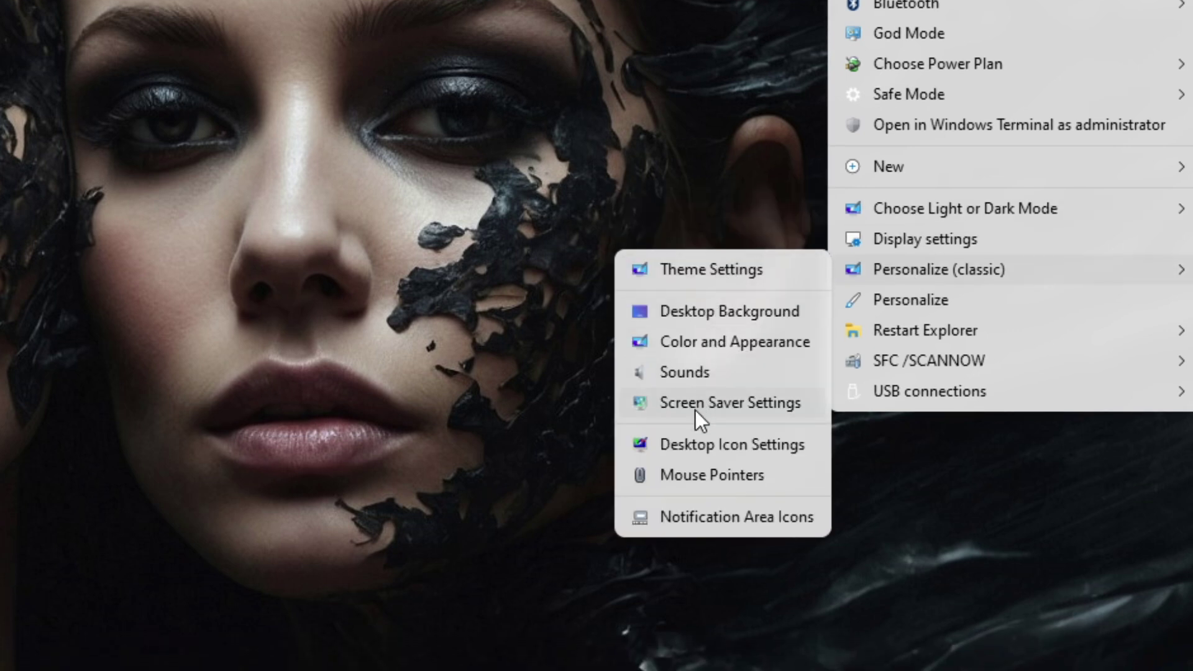
click(710, 310)
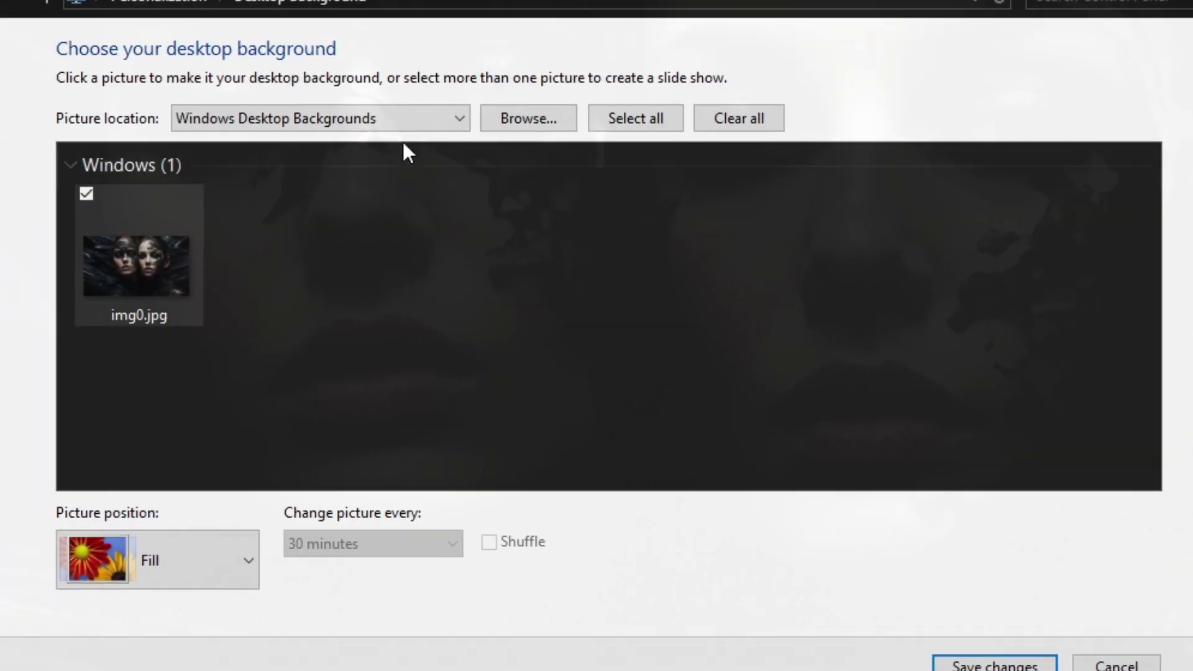
click(364, 118)
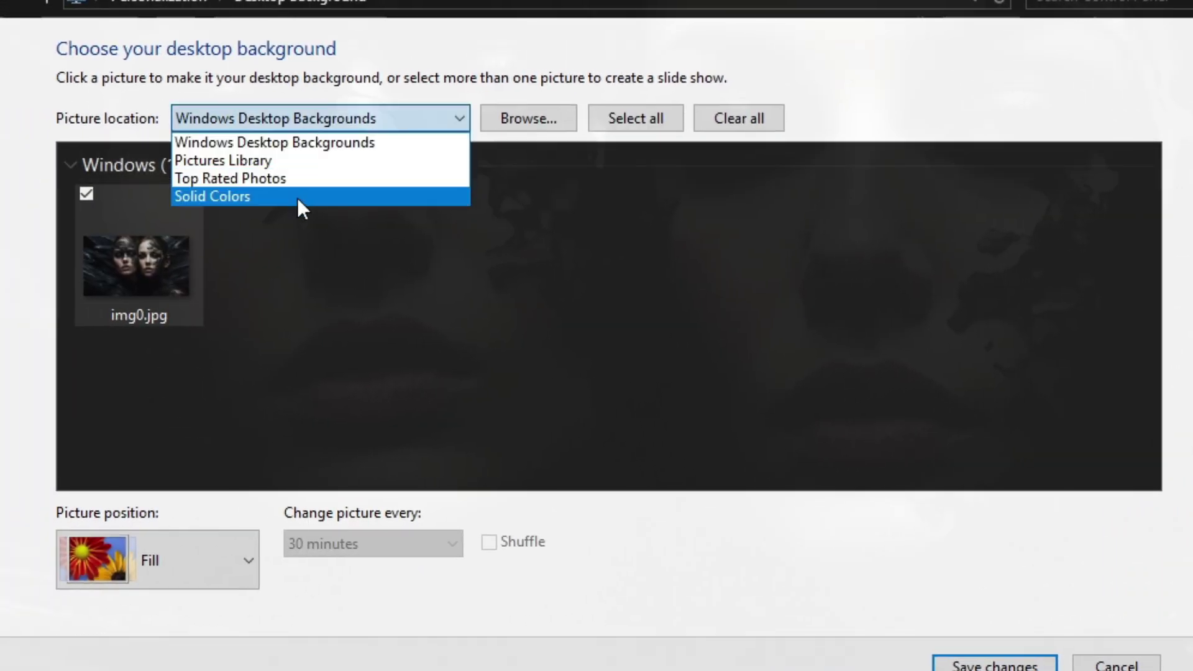
click(297, 196)
click(380, 115)
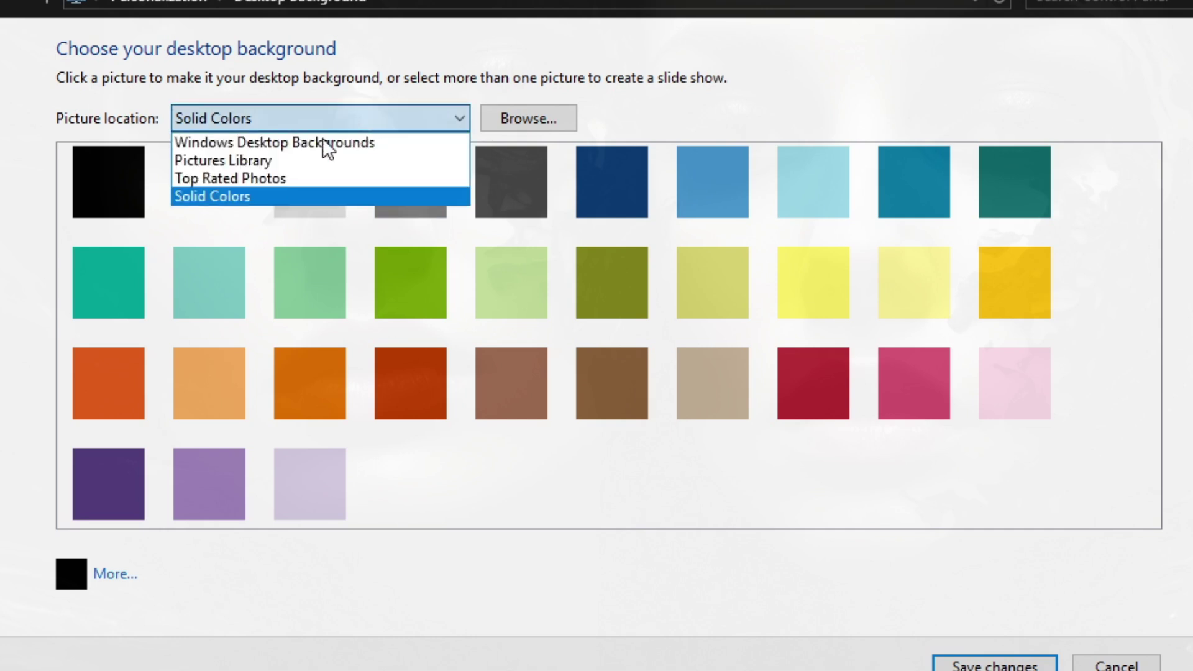
click(268, 159)
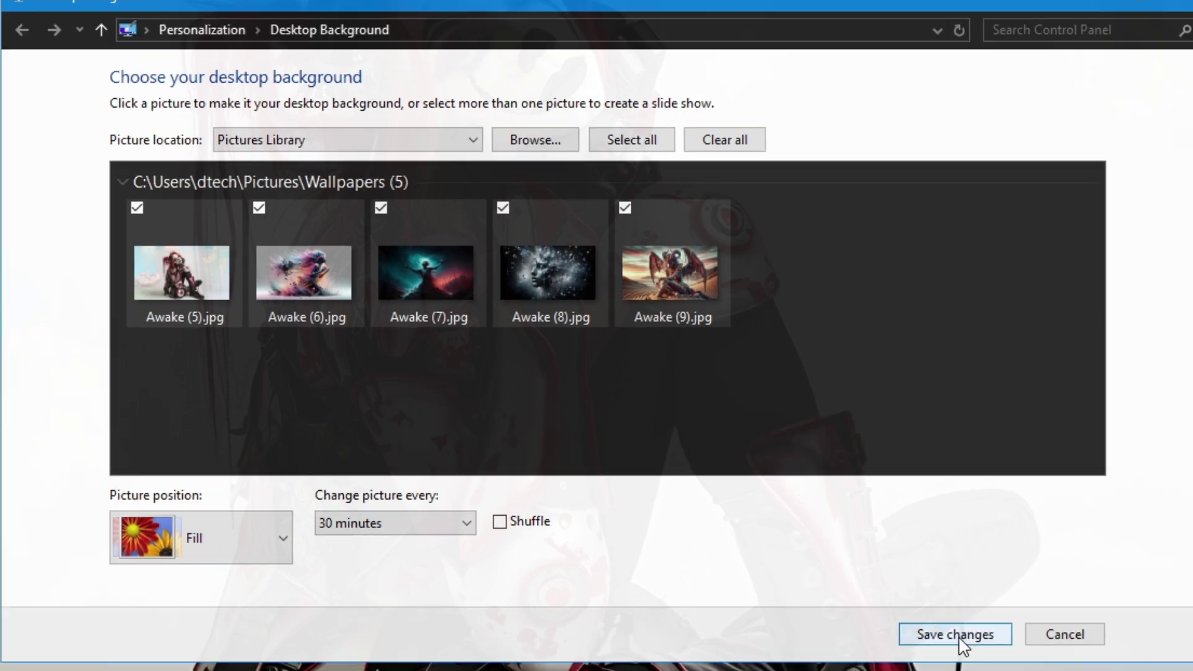
click(961, 639)
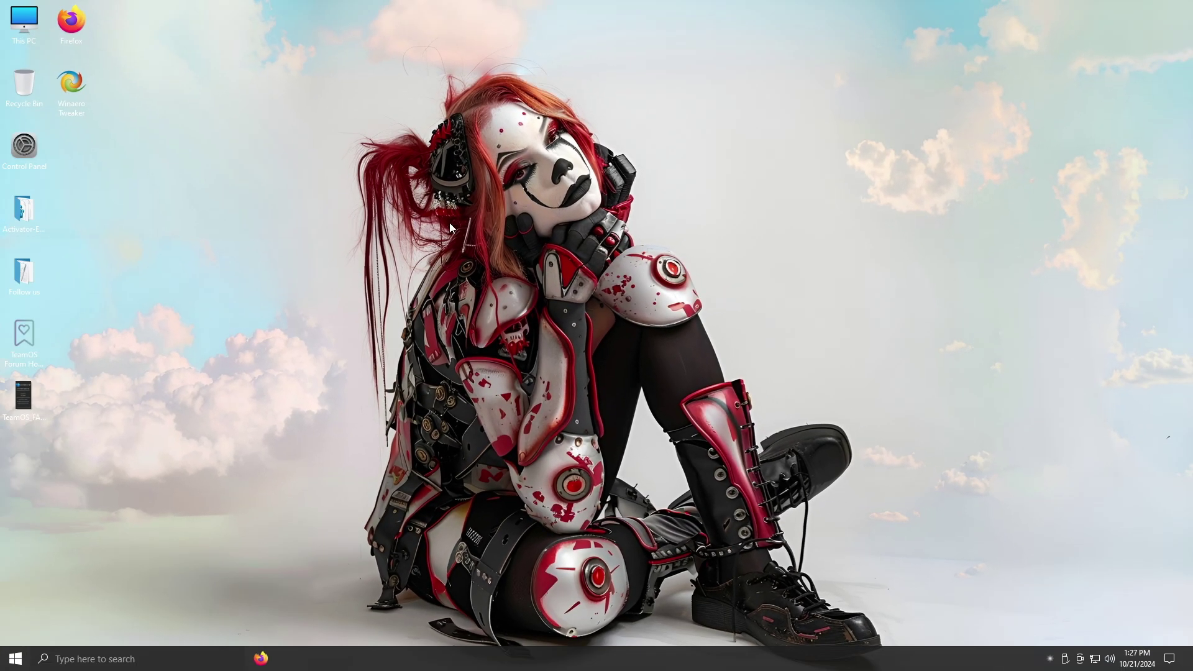
right_click(427, 214)
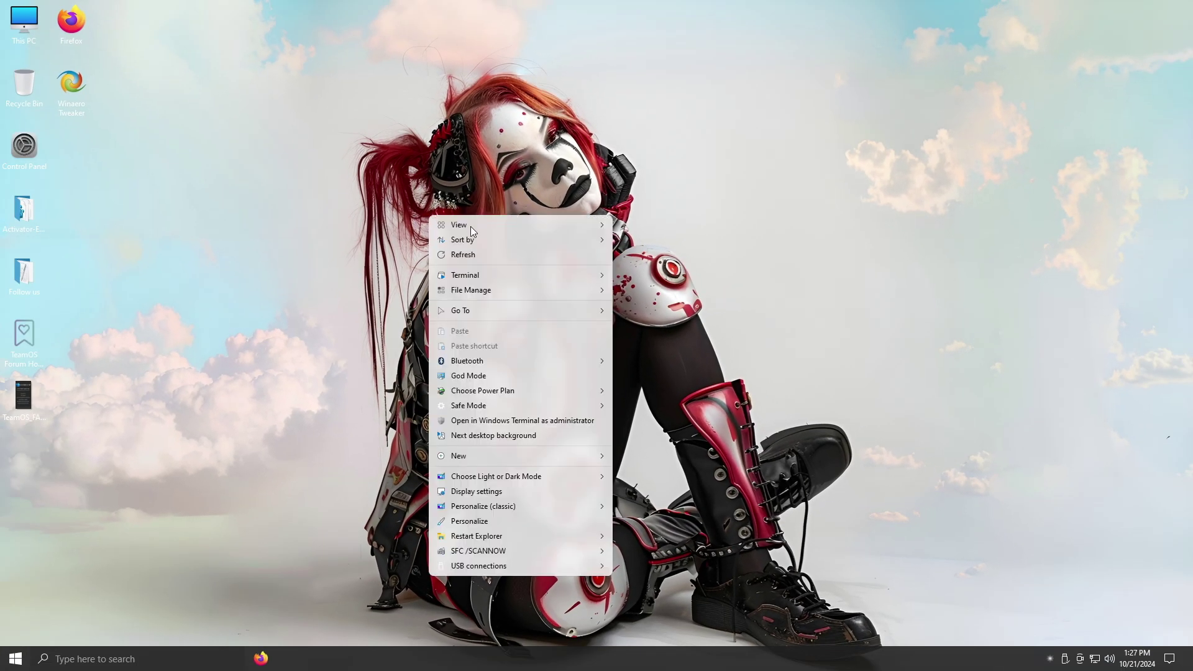
click(499, 437)
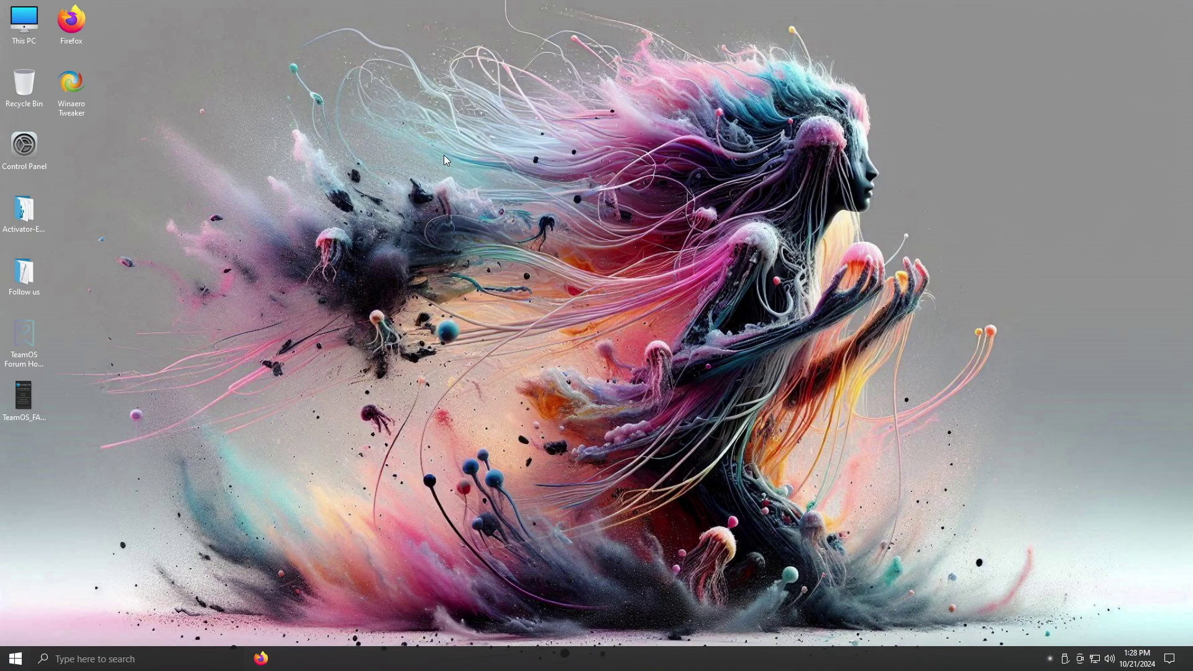
- Advance the desktop slideshow four times to view the remaining Awake wallpapers
right_click(445, 160)
click(499, 377)
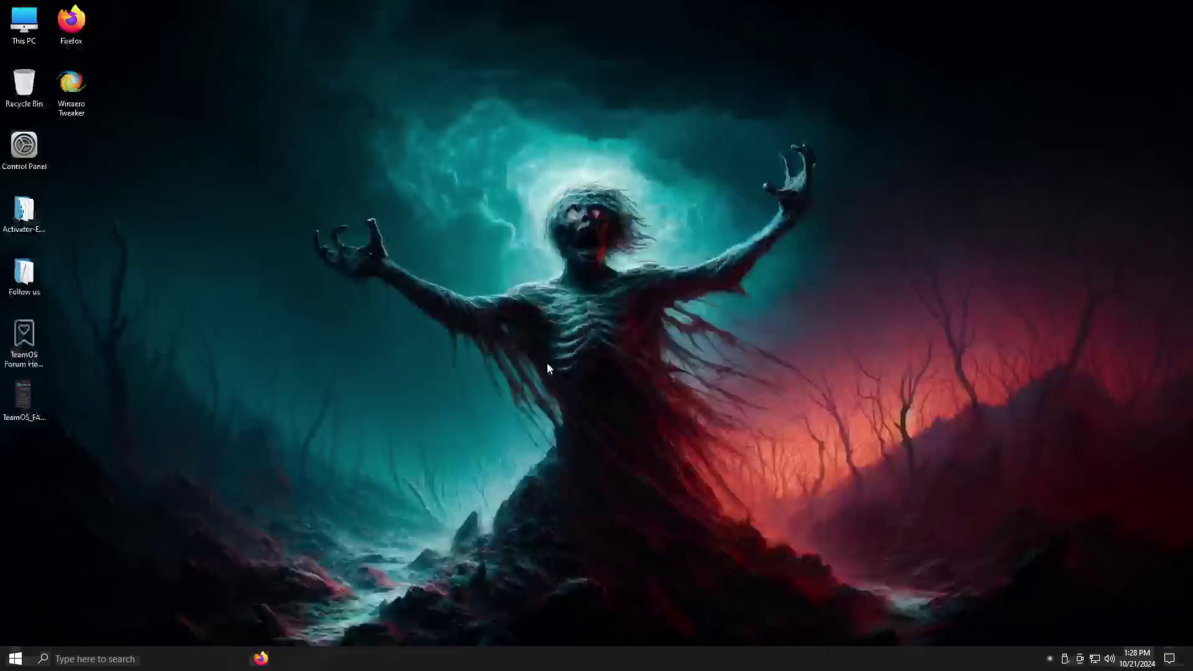
right_click(455, 125)
click(507, 347)
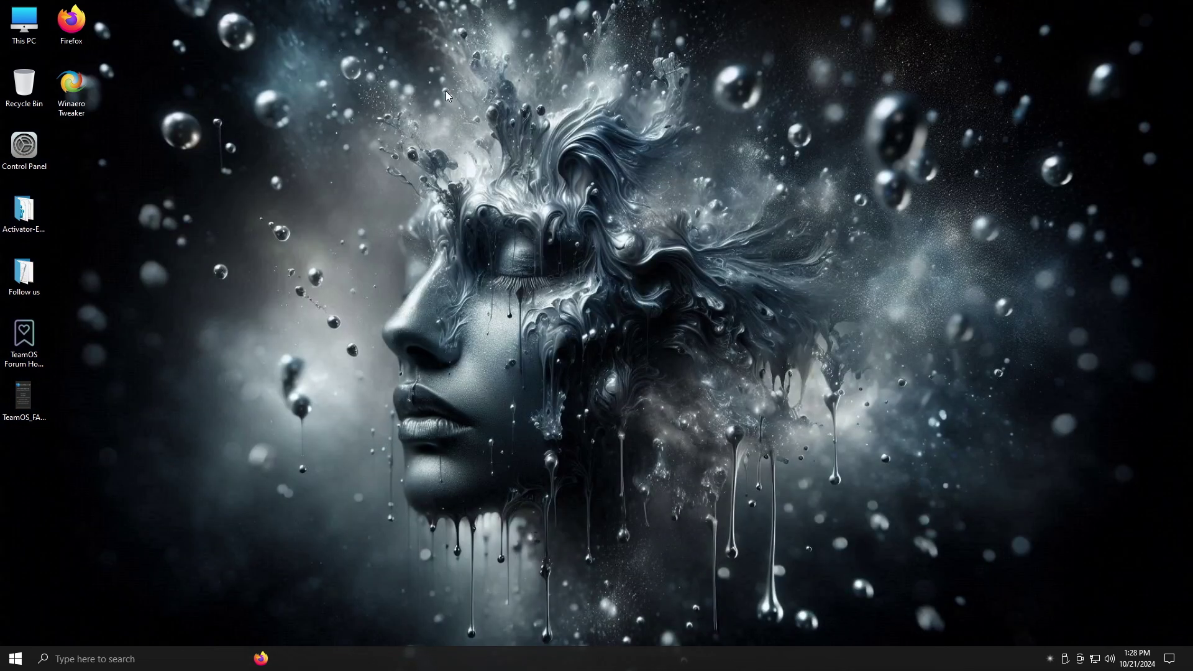
right_click(446, 94)
click(488, 312)
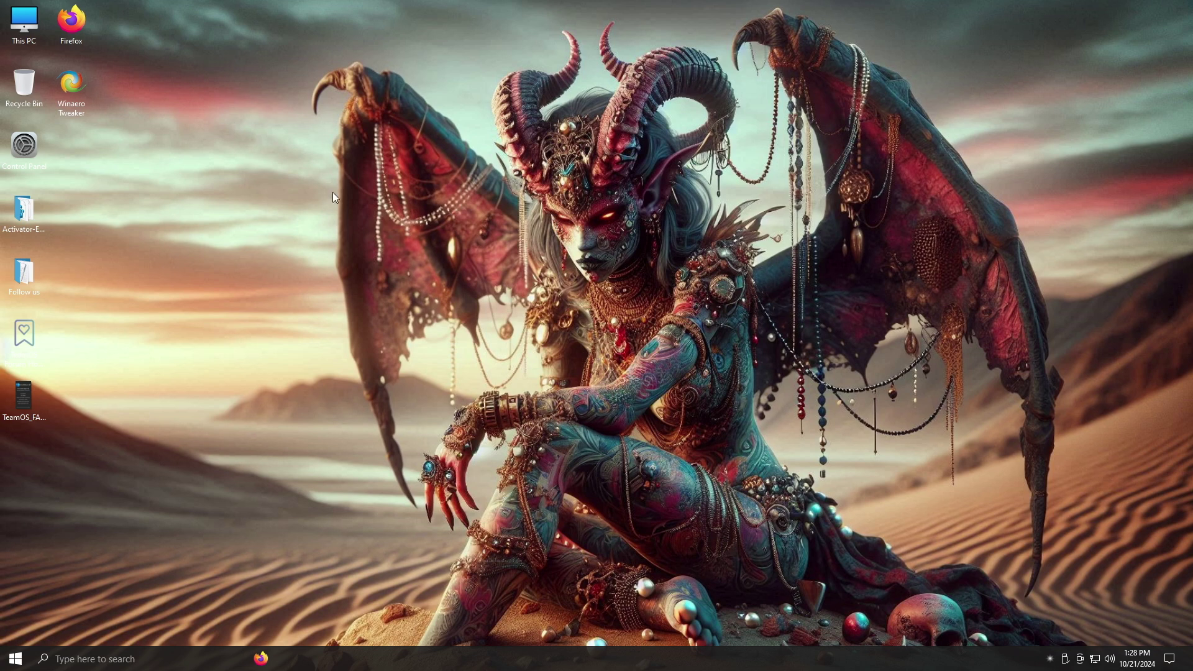
right_click(390, 125)
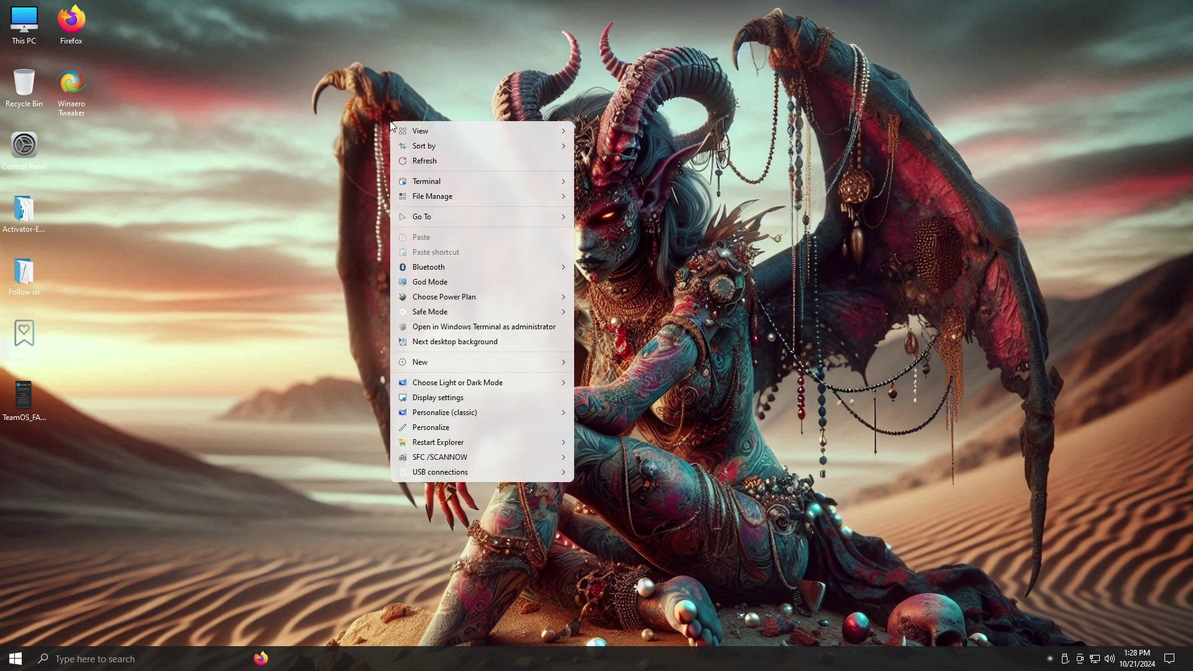
click(439, 343)
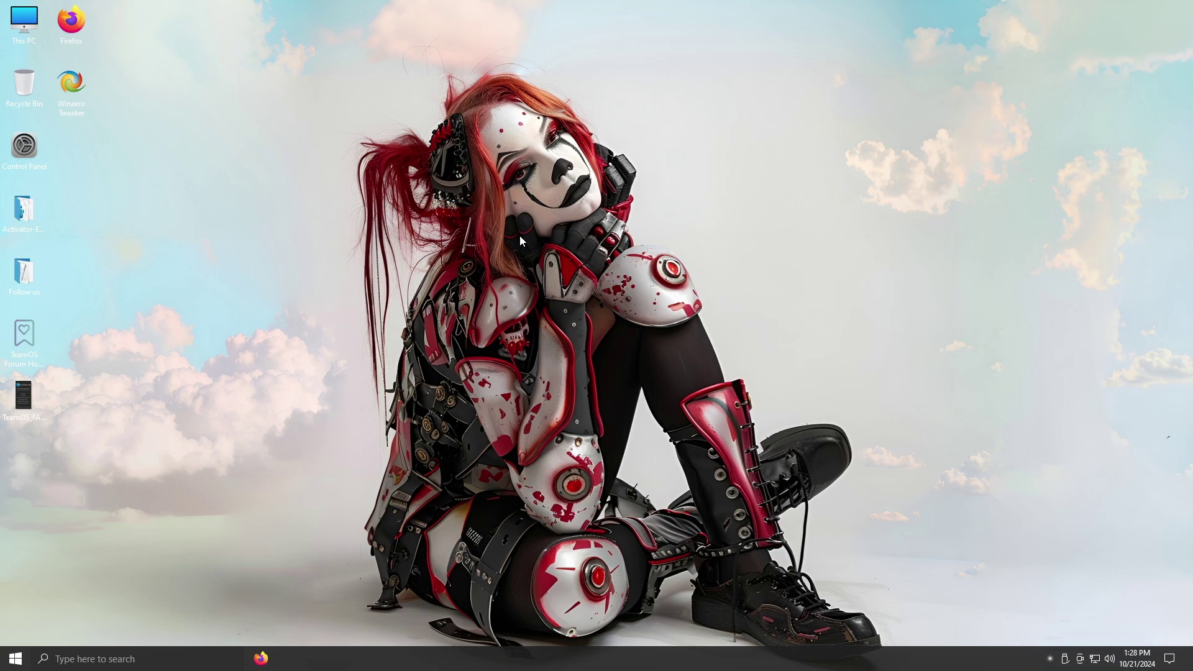
- Examine the SFC /SCANNOW options in the desktop context menu and dismiss the menu
right_click(1018, 21)
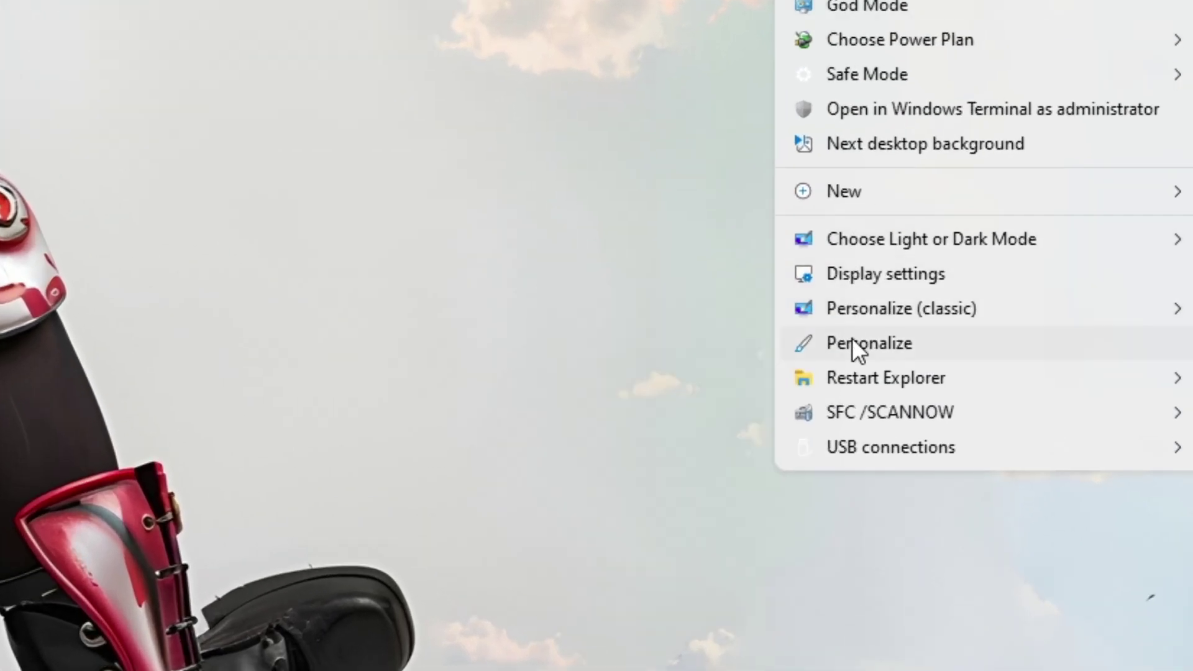
mouse_move(848, 410)
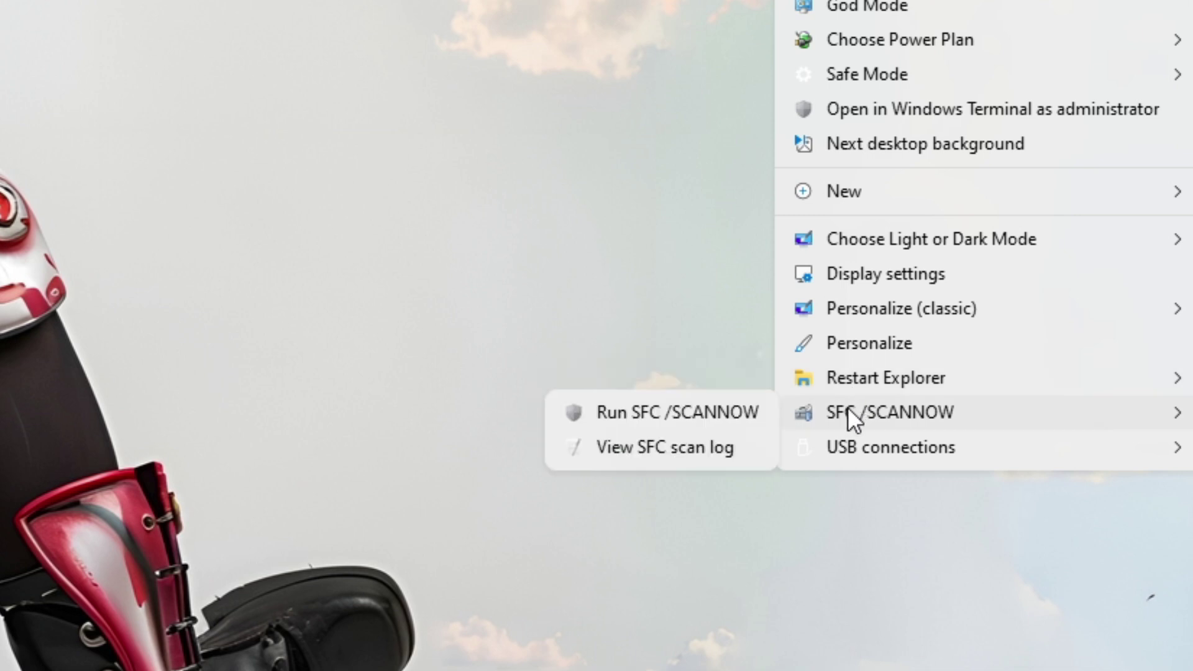
mouse_move(846, 438)
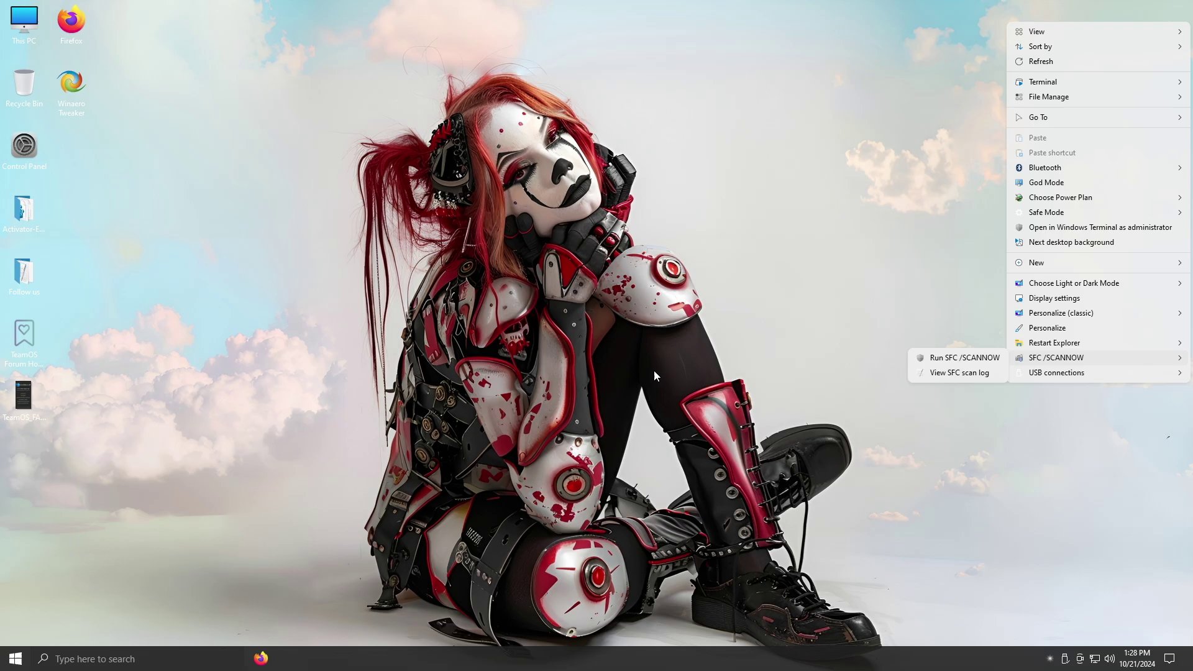
click(305, 438)
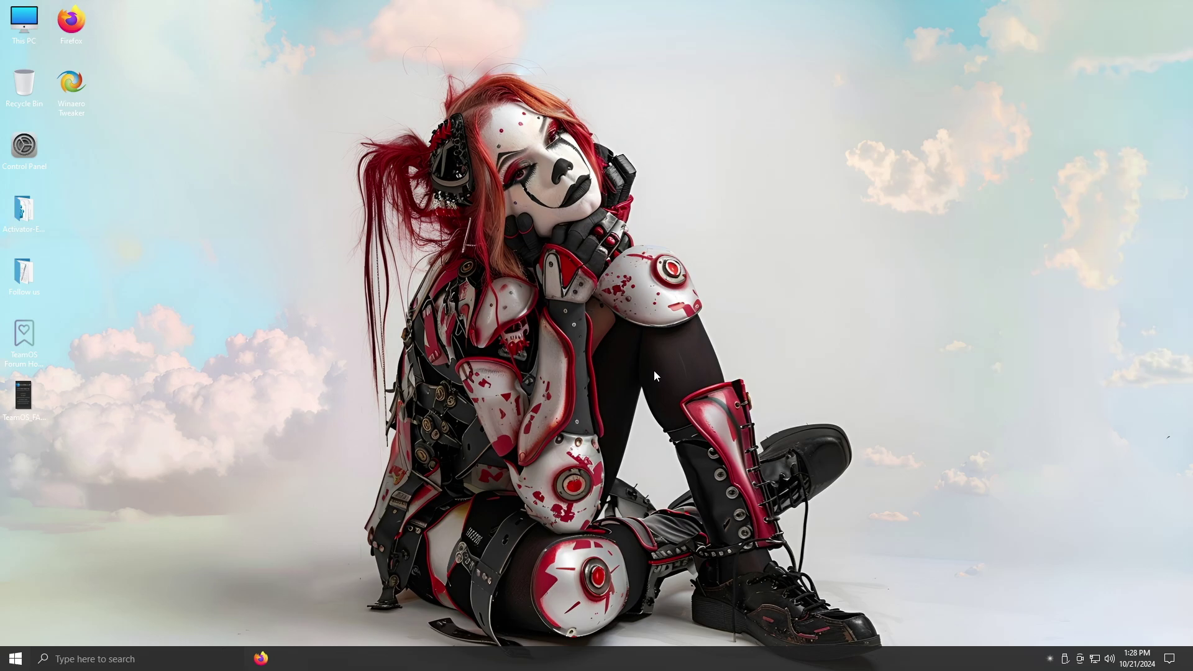
- Open Firefox in a maximized window, close the What's new page and open YouTube from the new tab shortcuts
double_click(65, 24)
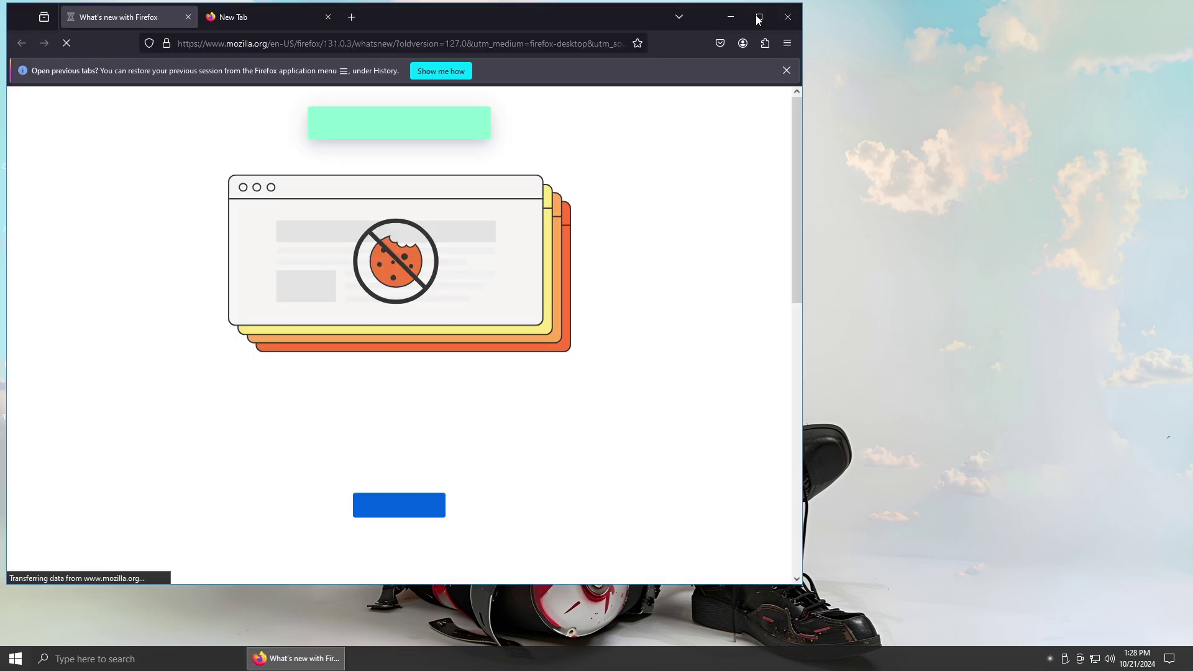
click(758, 18)
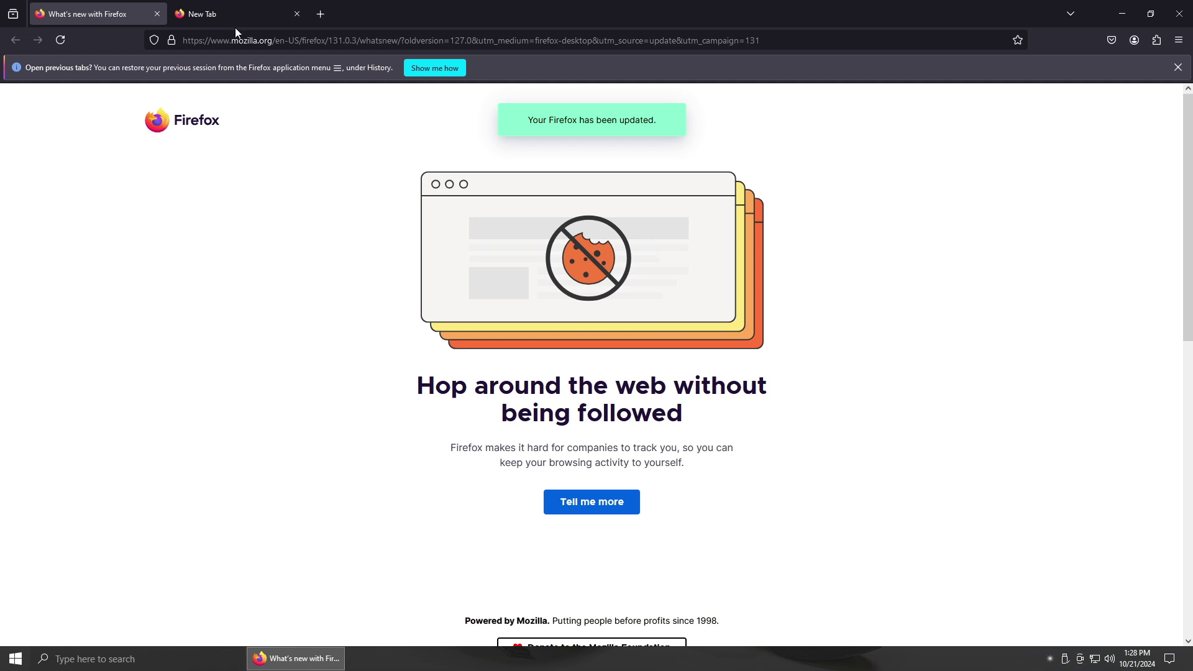
click(222, 9)
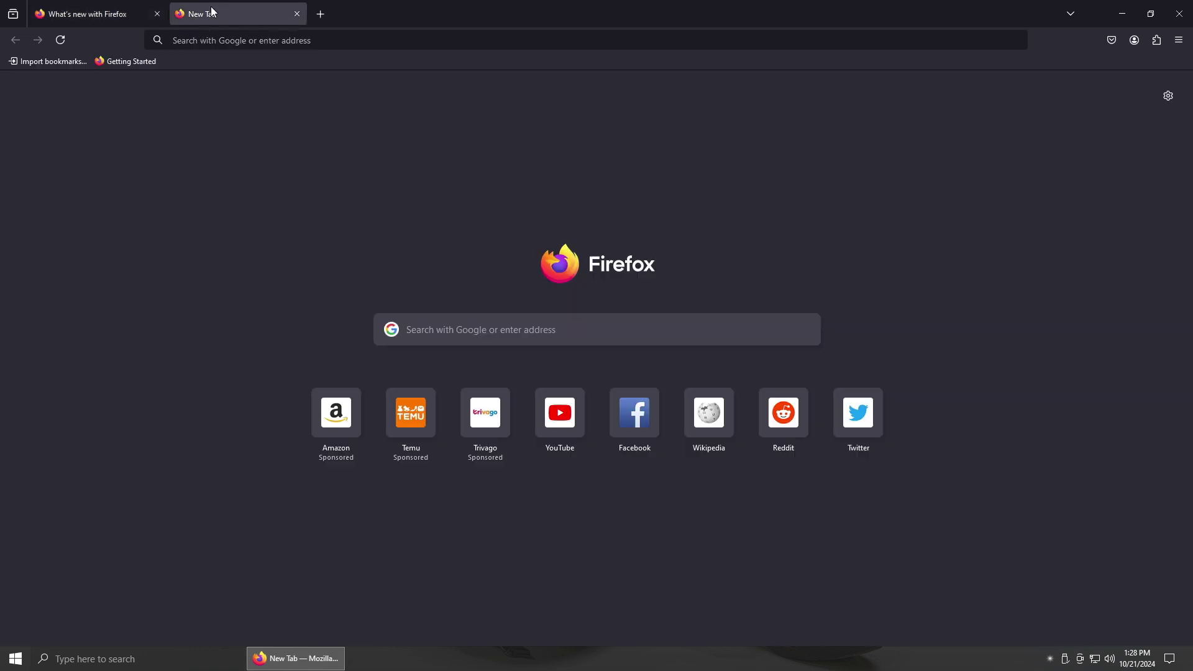
click(157, 13)
click(572, 417)
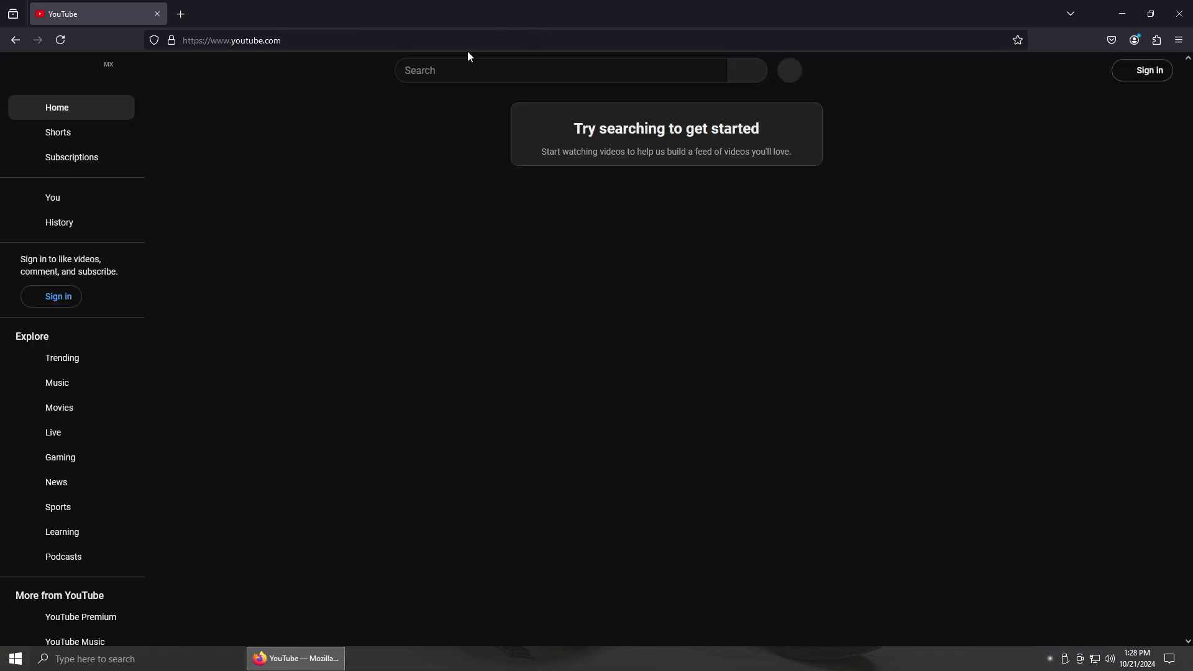
- Search YouTube for "dtech usb english", open the D-TECH USB | SYSTEMS channel and look through its videos
click(437, 68)
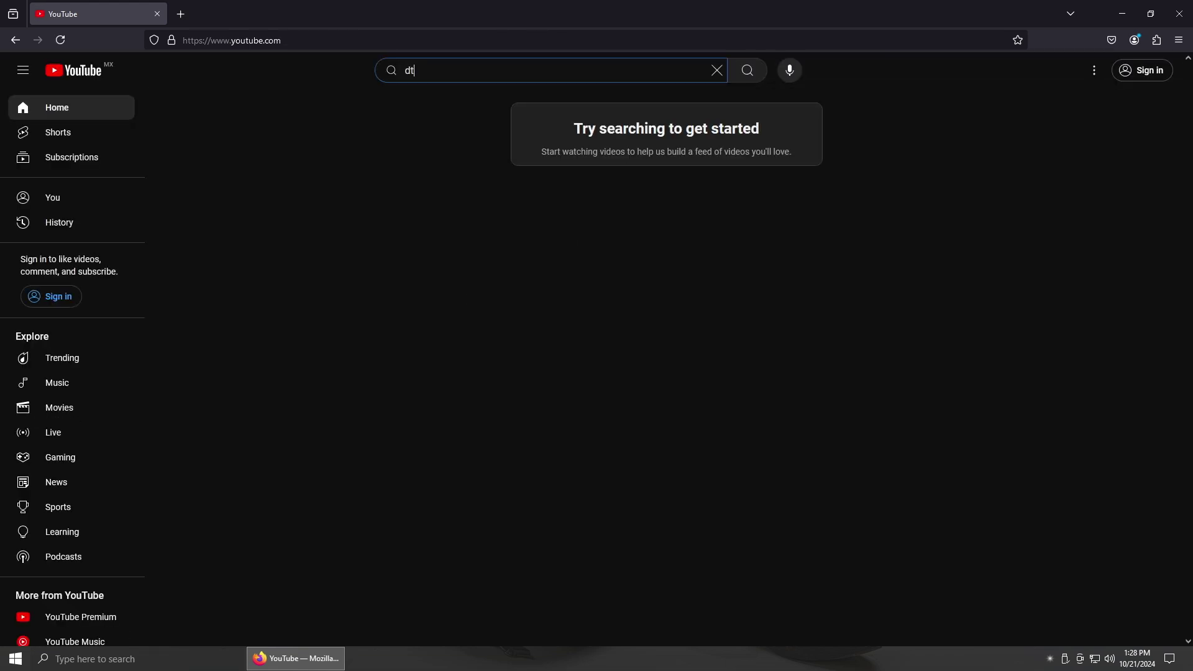
text(dtech usb en)
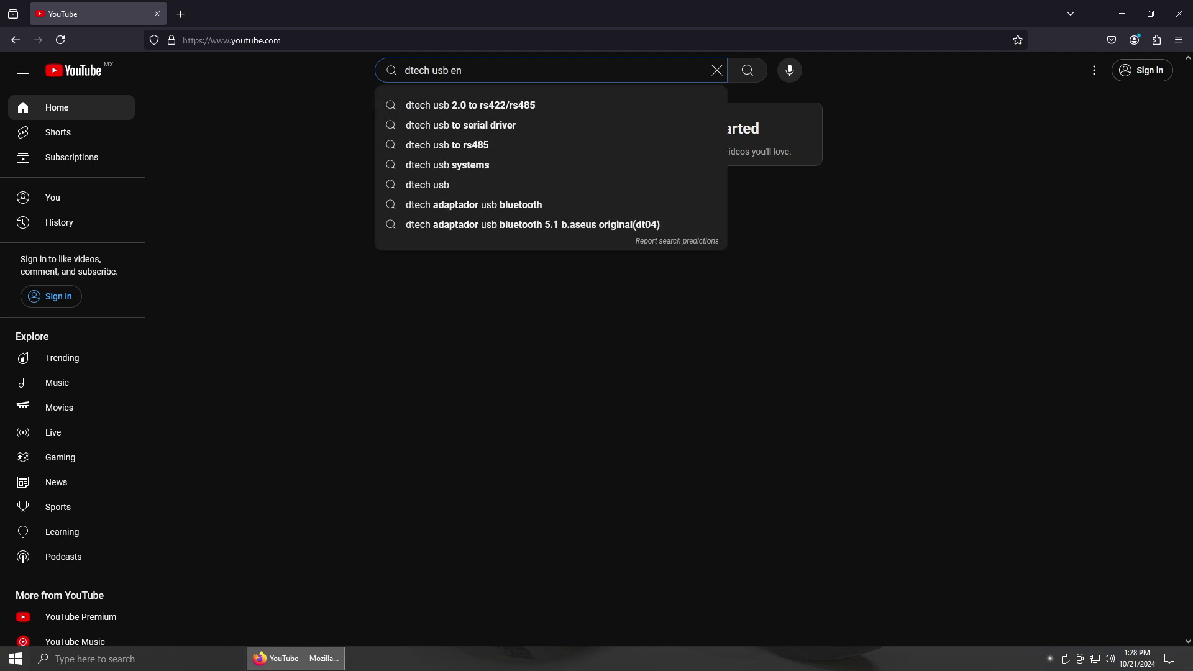
text(glish)
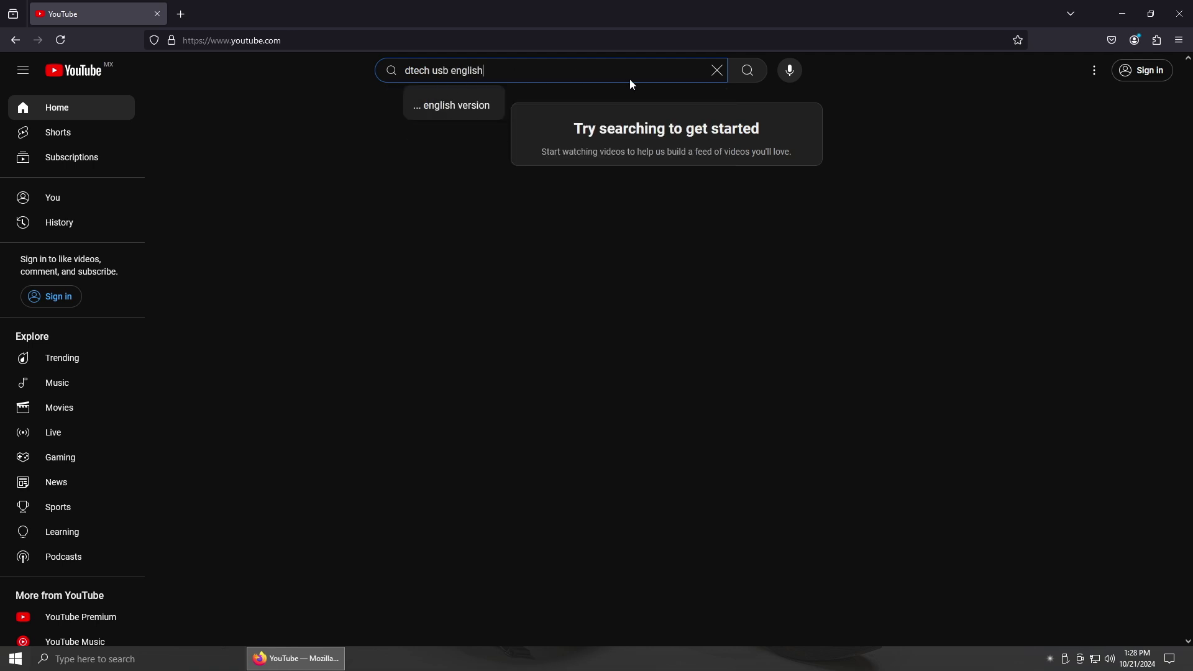
click(750, 78)
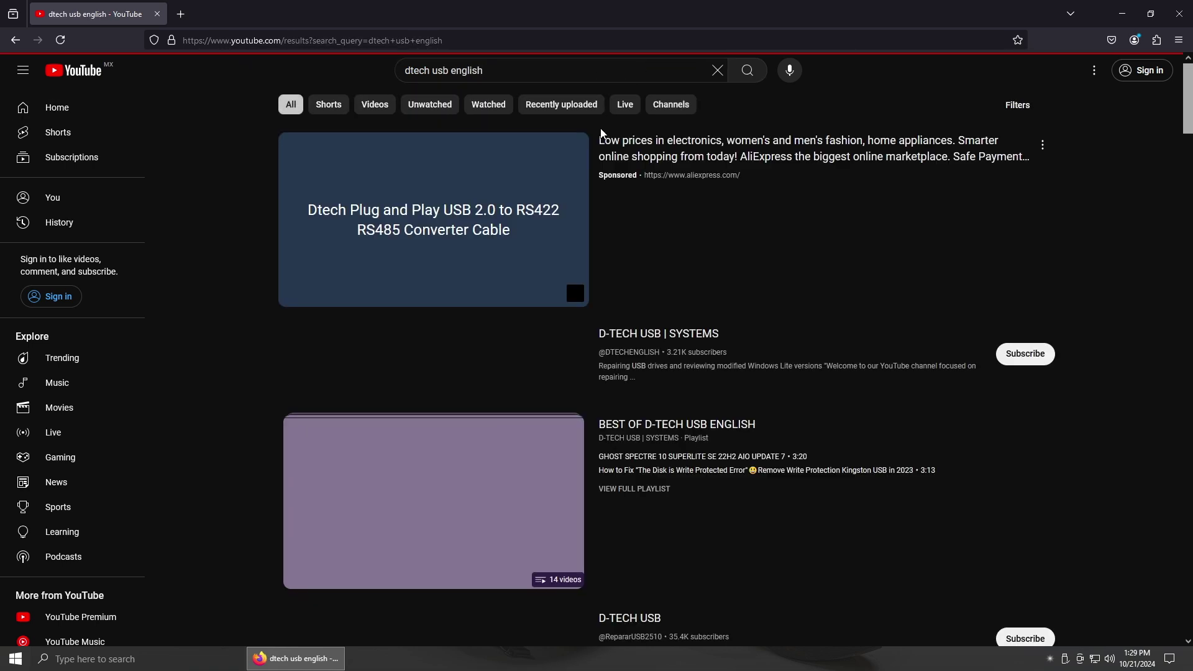
click(630, 337)
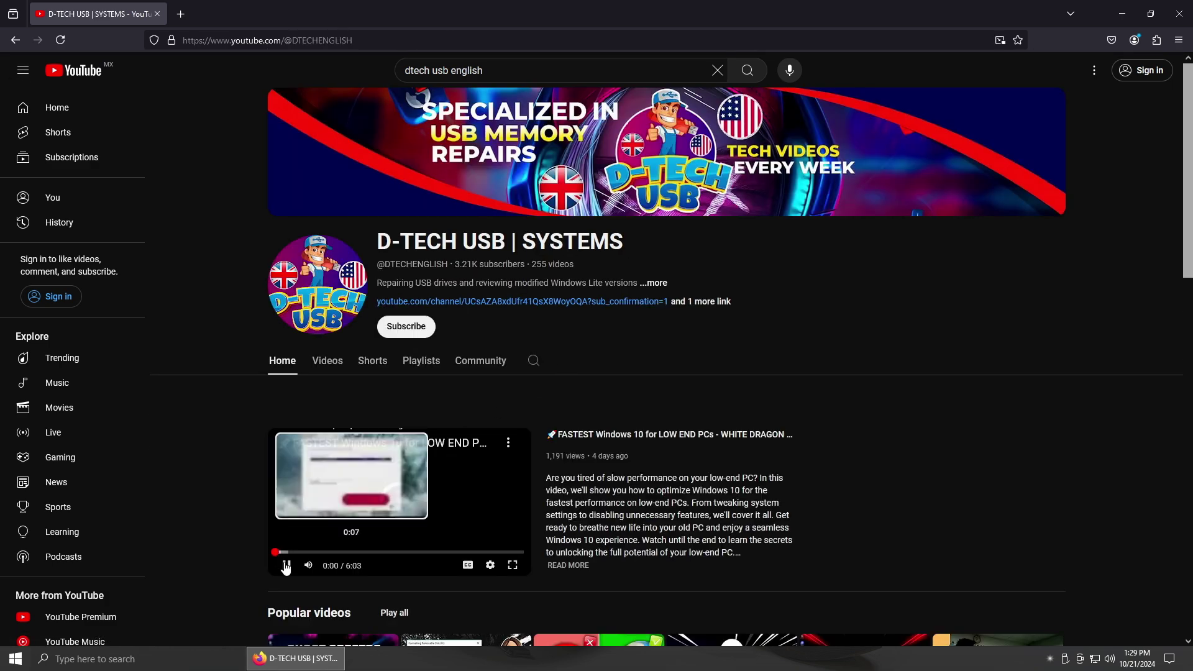
scroll(732, 395, down, 3)
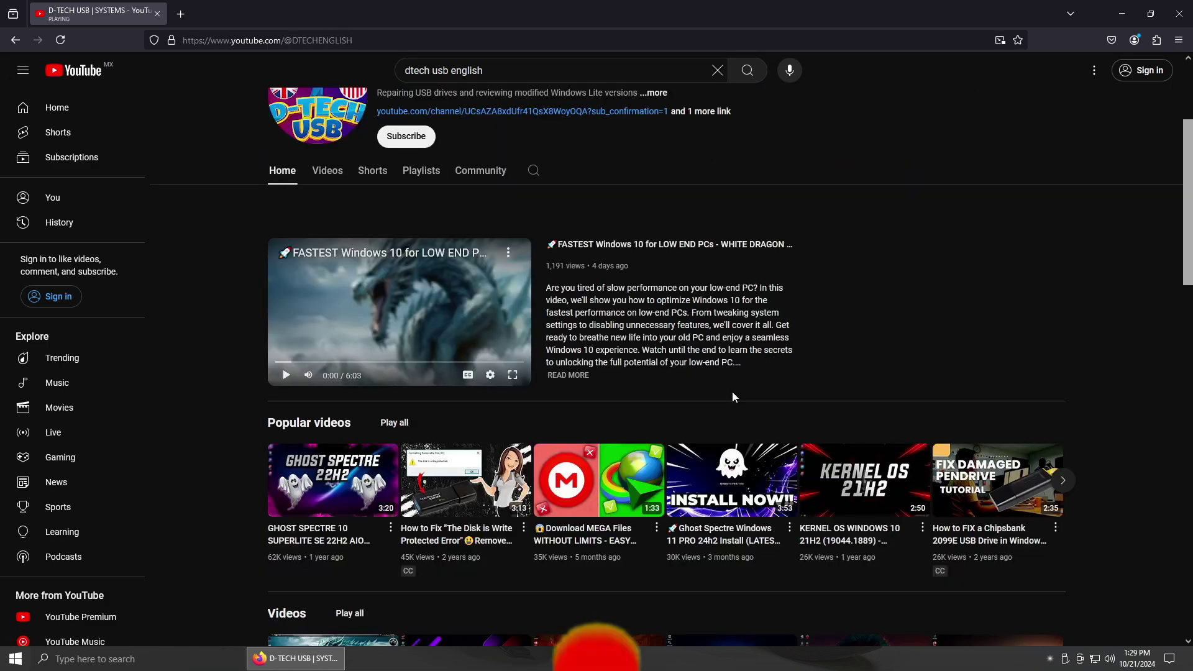
scroll(732, 395, down, 7)
scroll(732, 395, down, 12)
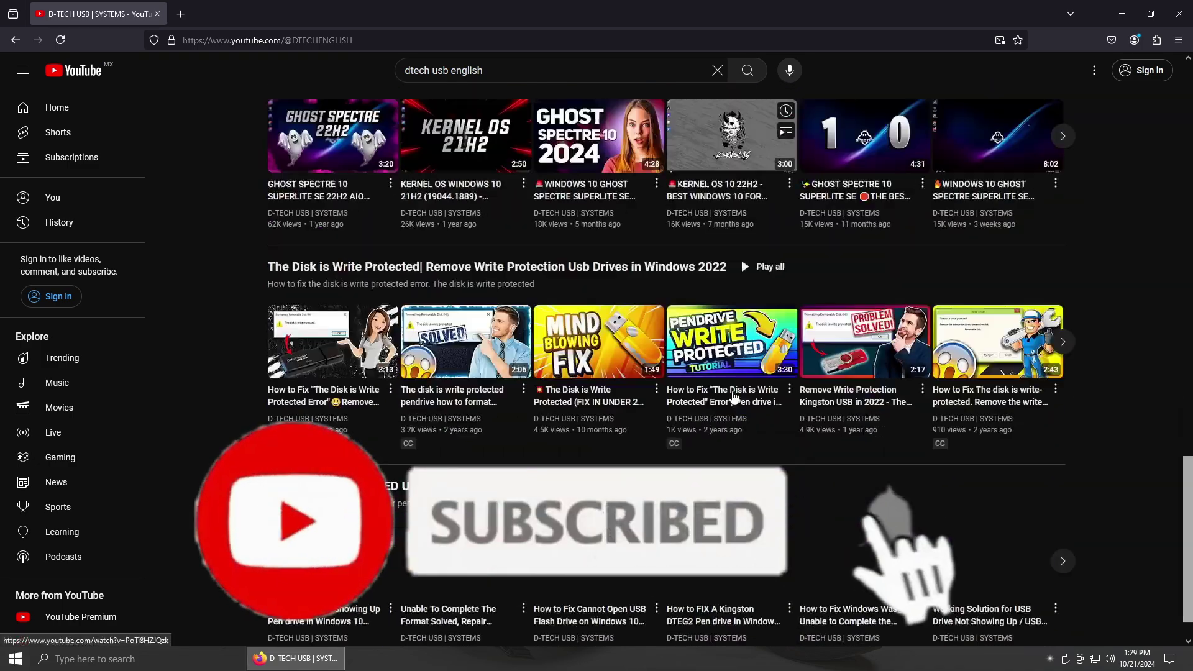
scroll(732, 395, up, 12)
scroll(732, 395, up, 10)
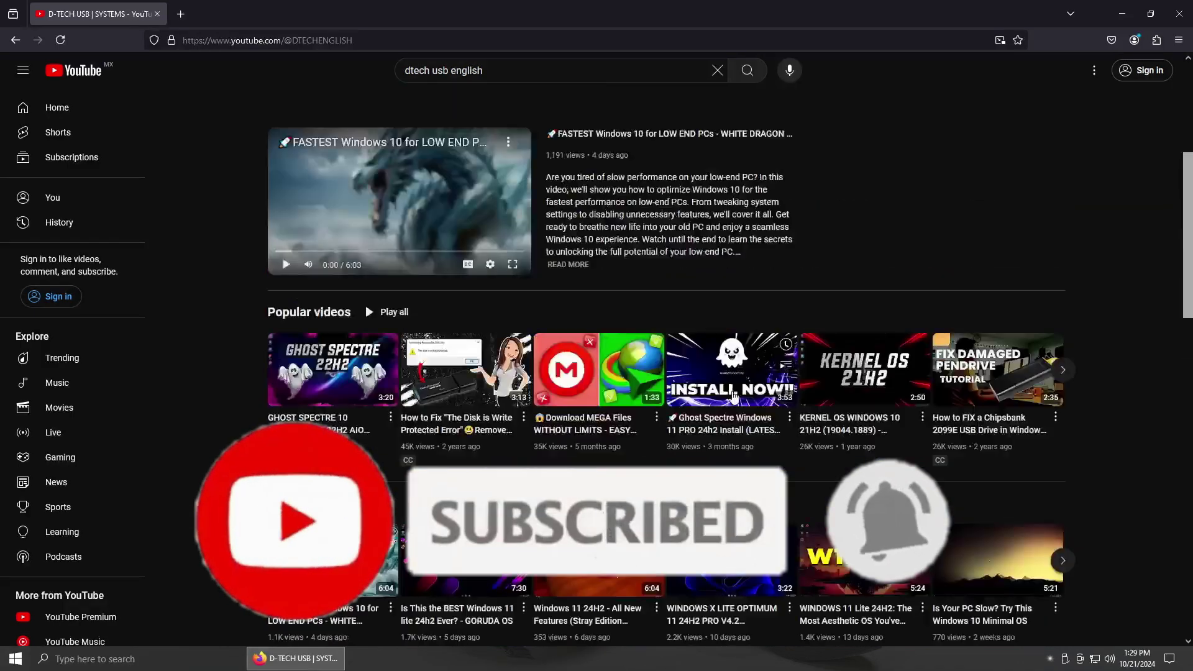
- Search the web for "pexels" in a new tab, open the Pexels site and translate it from Spanish to English
click(180, 14)
text(pexels)
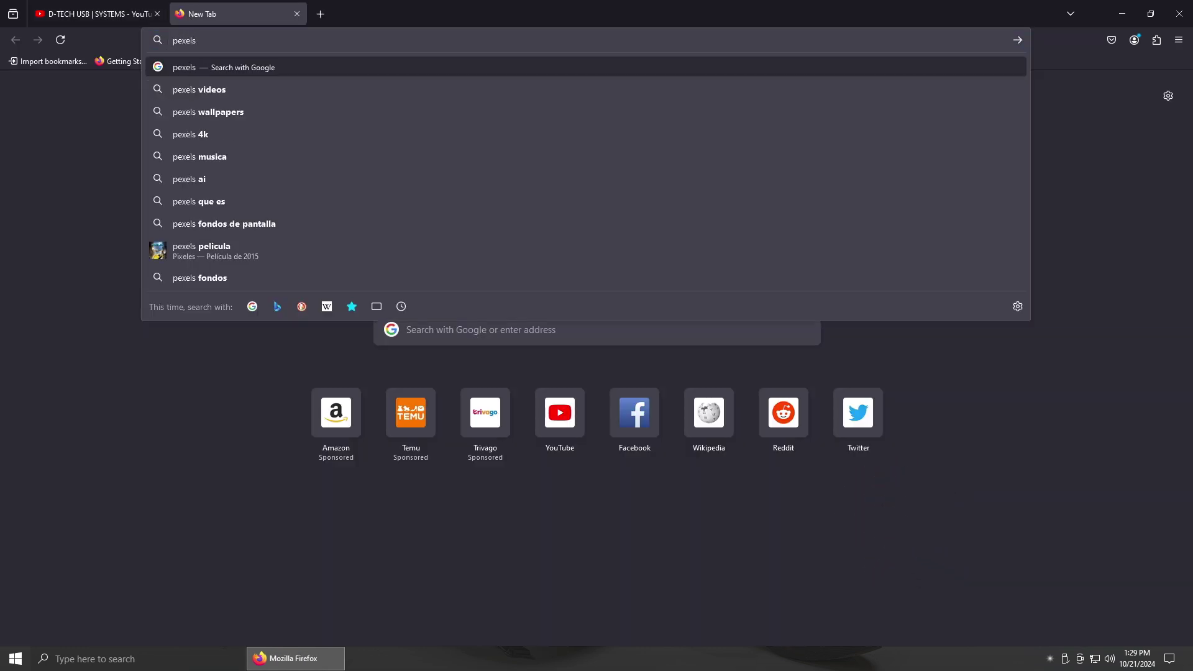
key(Return)
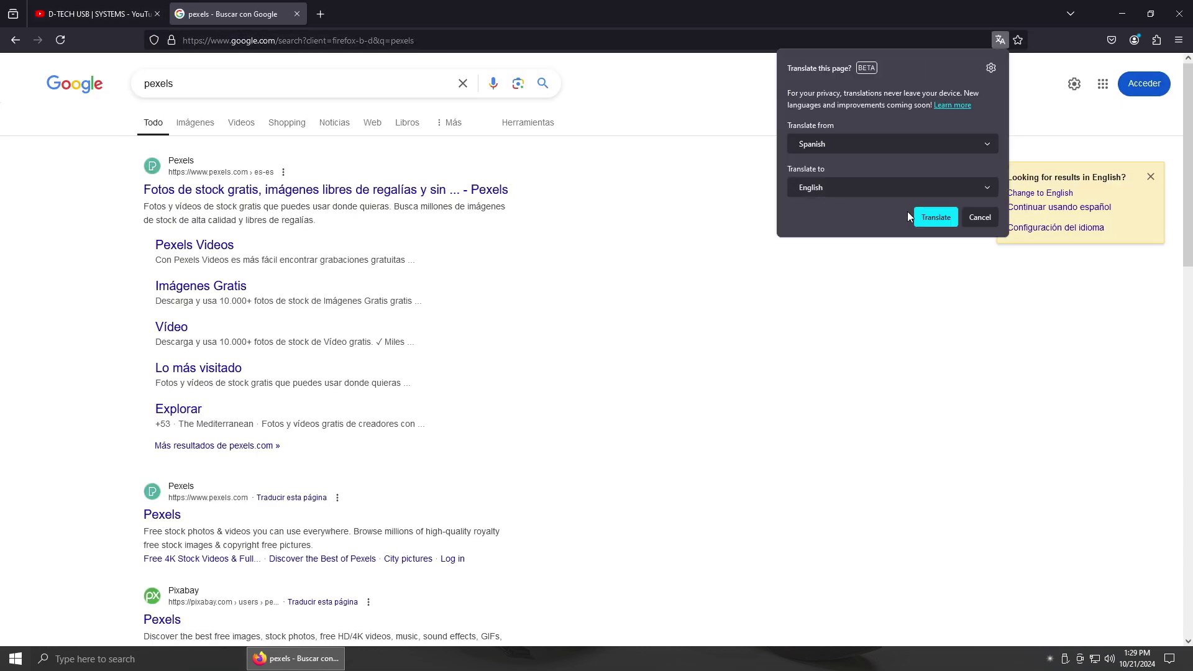
click(935, 218)
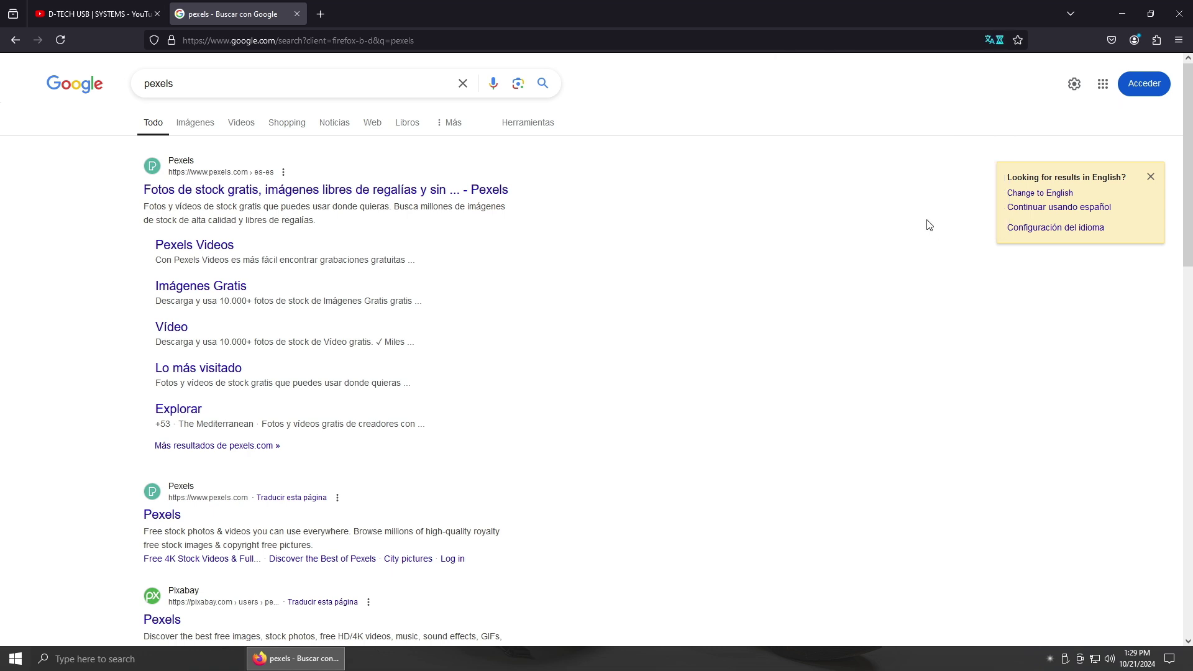
click(314, 192)
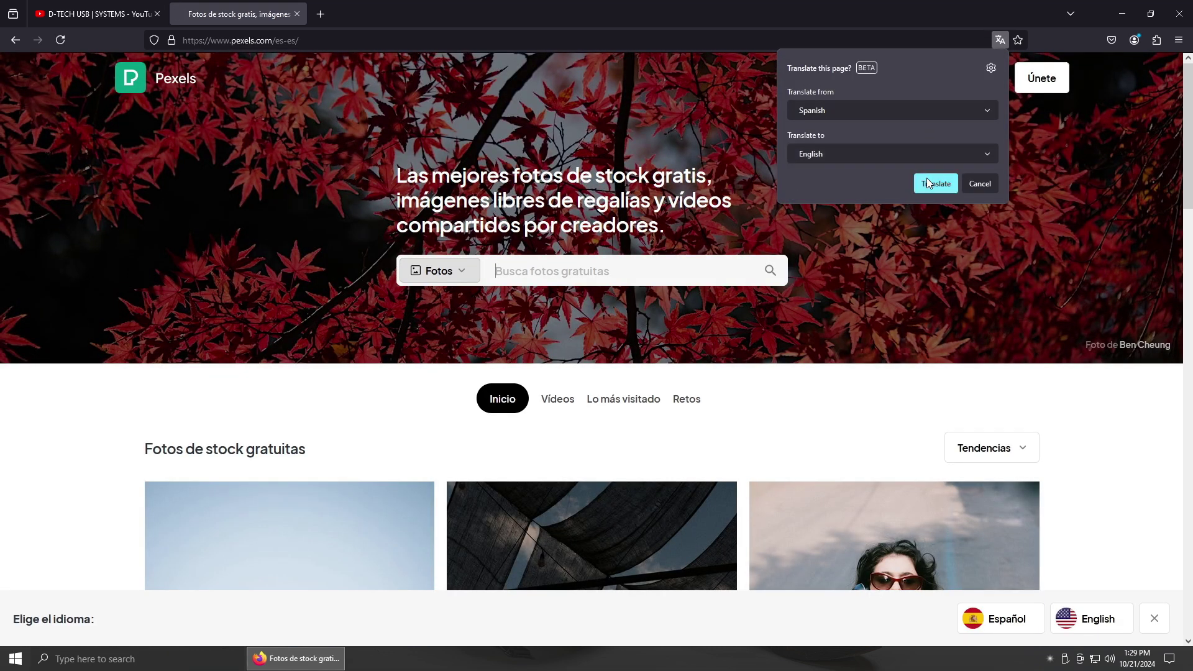
click(928, 184)
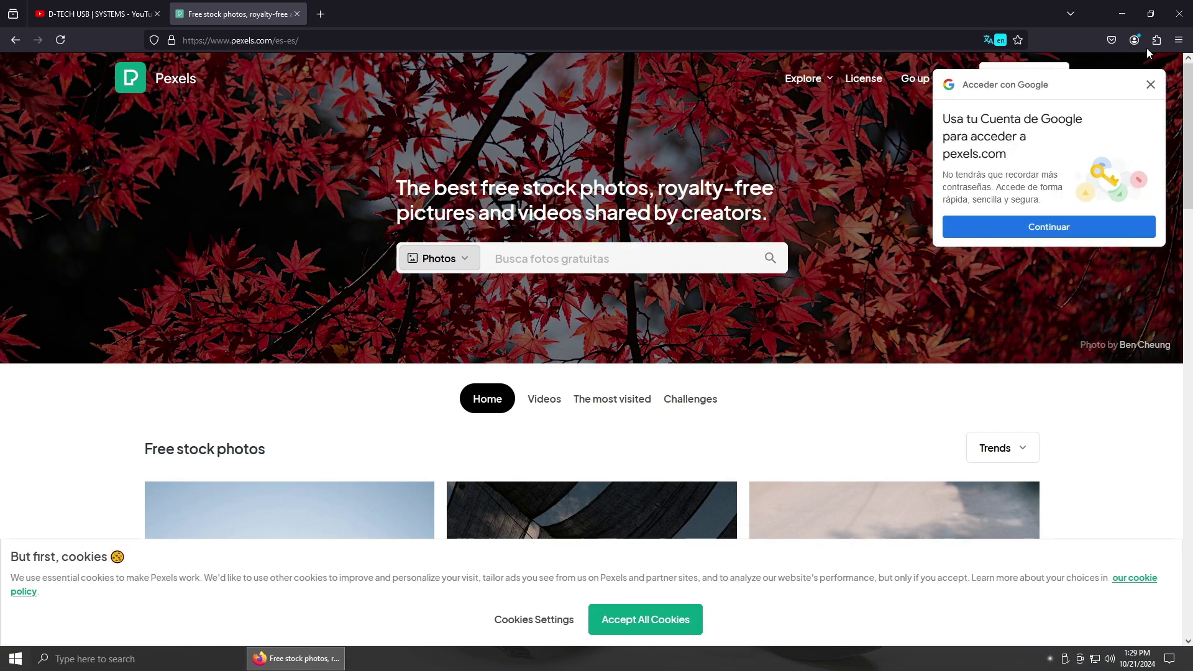
- Dismiss the Google sign-in prompt on Pexels and look through the free stock photos
click(1151, 85)
scroll(728, 222, down, 10)
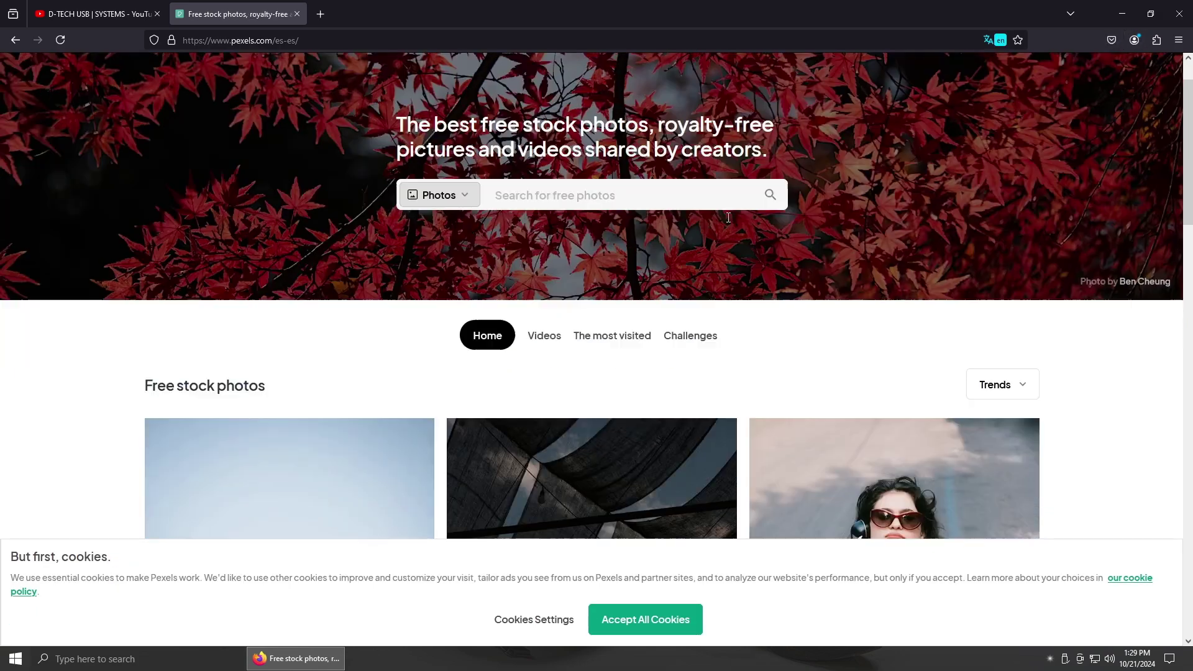
scroll(728, 222, down, 15)
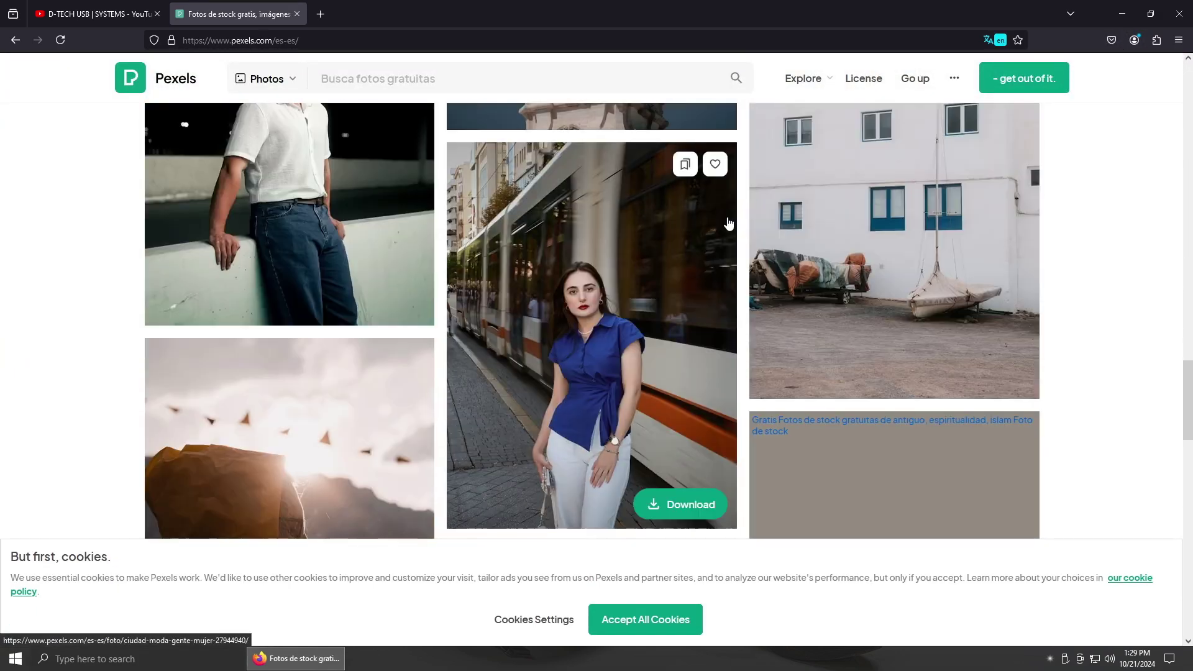
scroll(728, 222, down, 15)
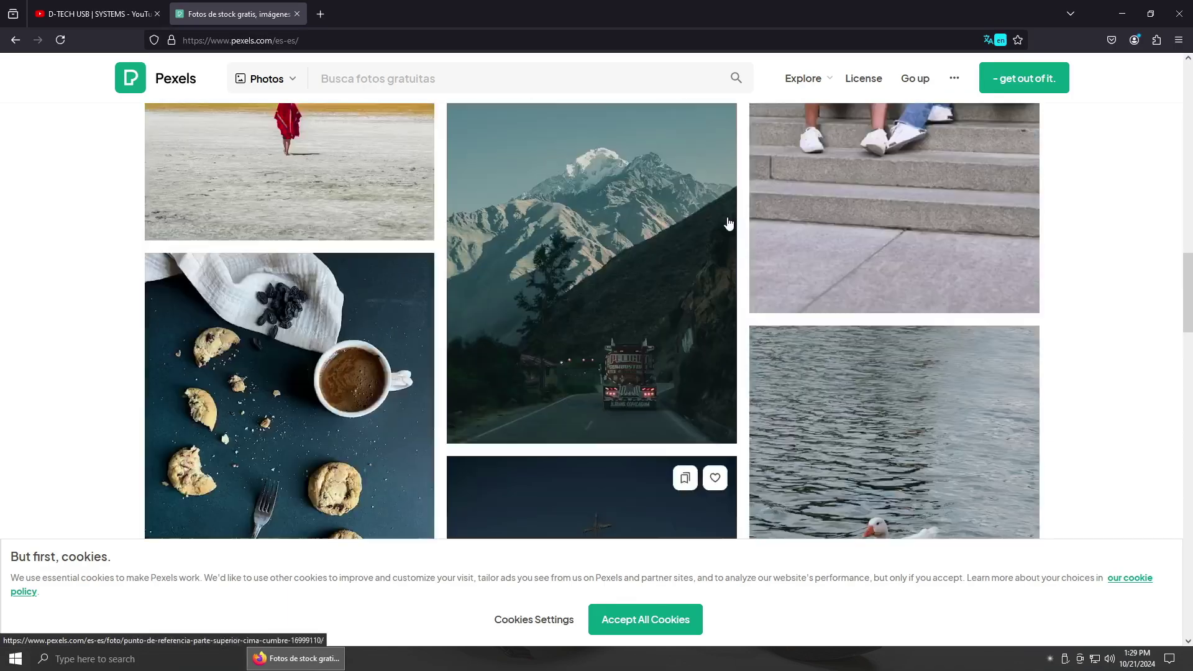
scroll(728, 222, up, 6)
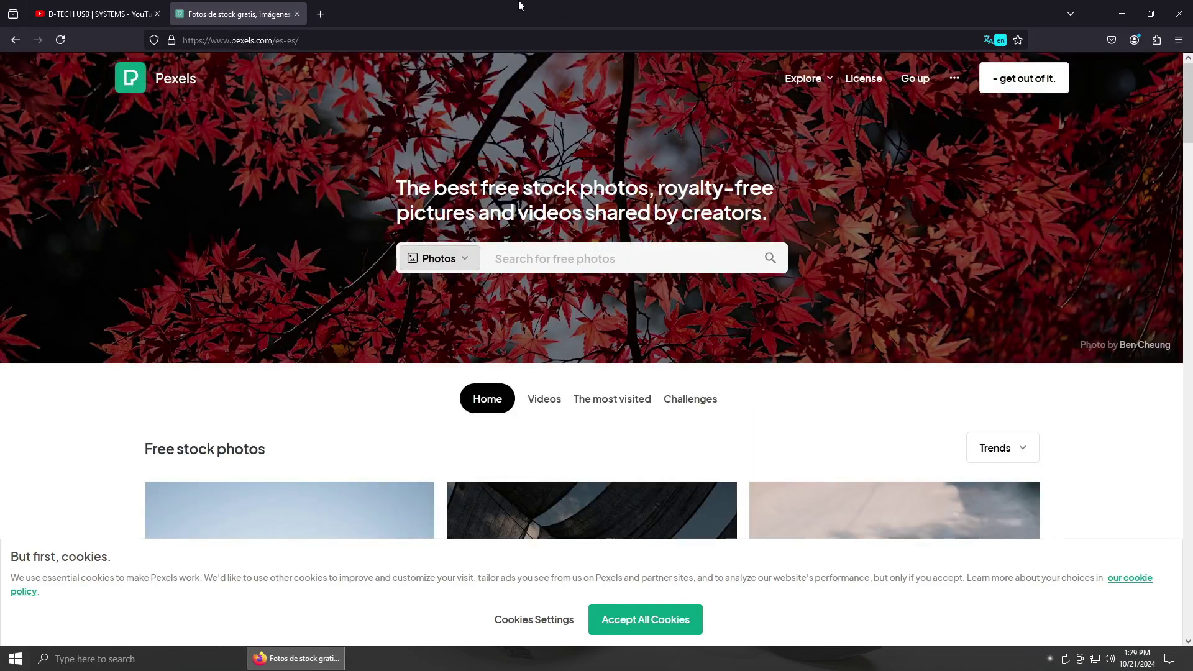
- Search the web for "audionautix" in a new tab, open the Audionautix site and look through its free music page
click(320, 14)
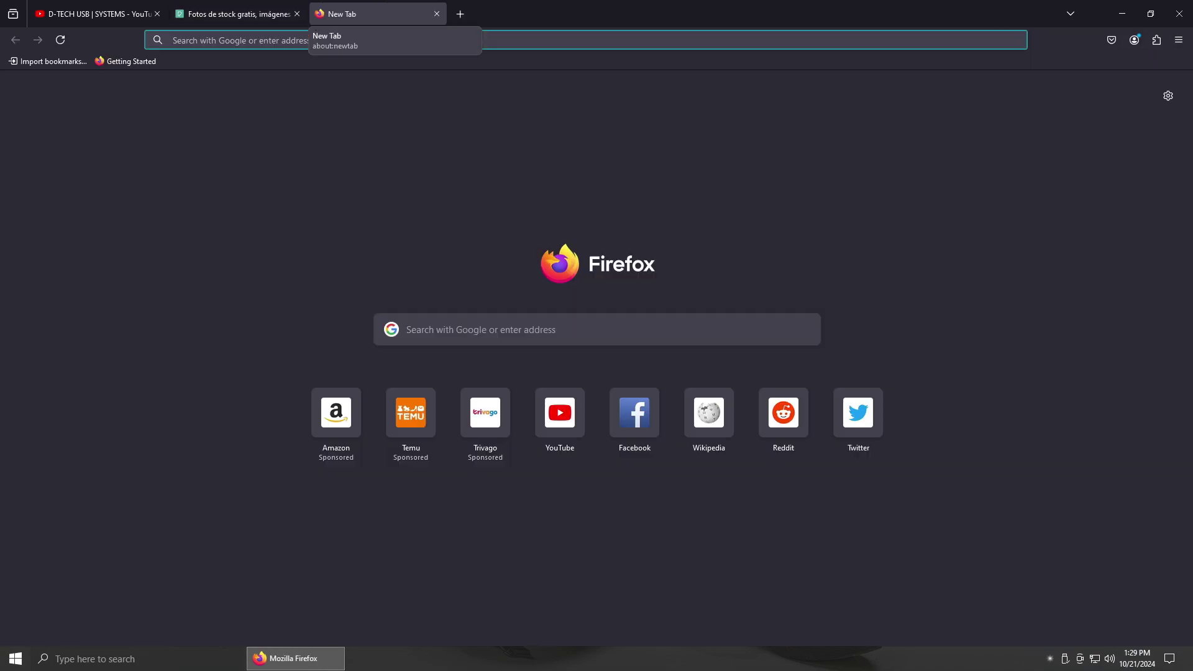
text(audionautix)
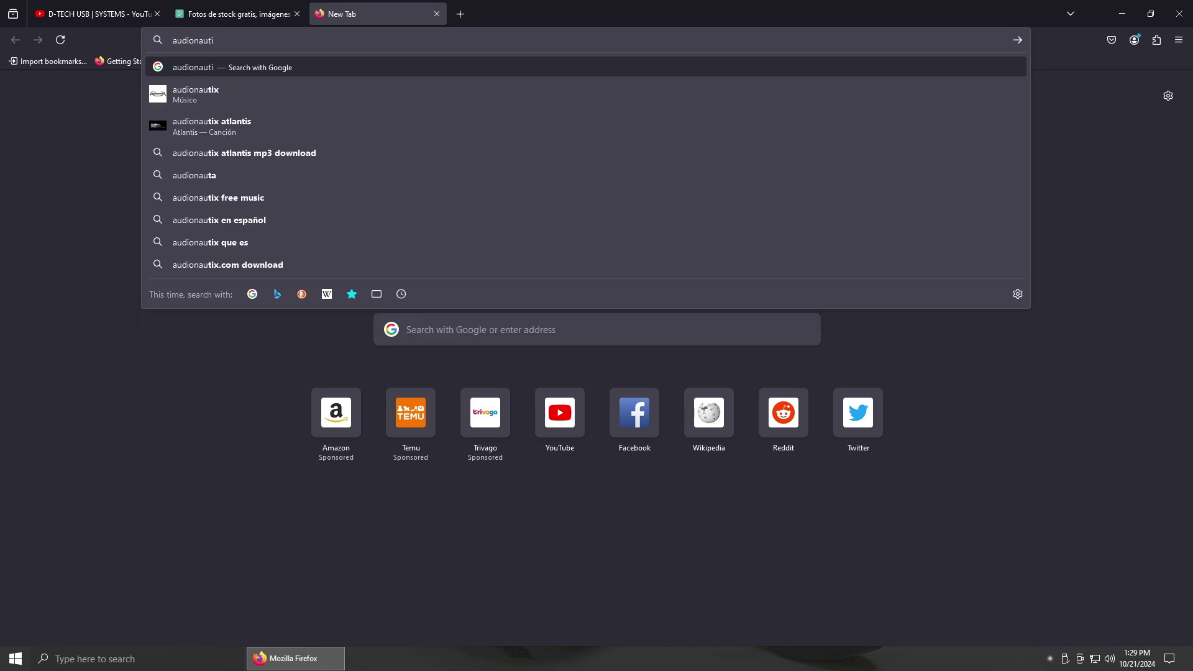
click(269, 72)
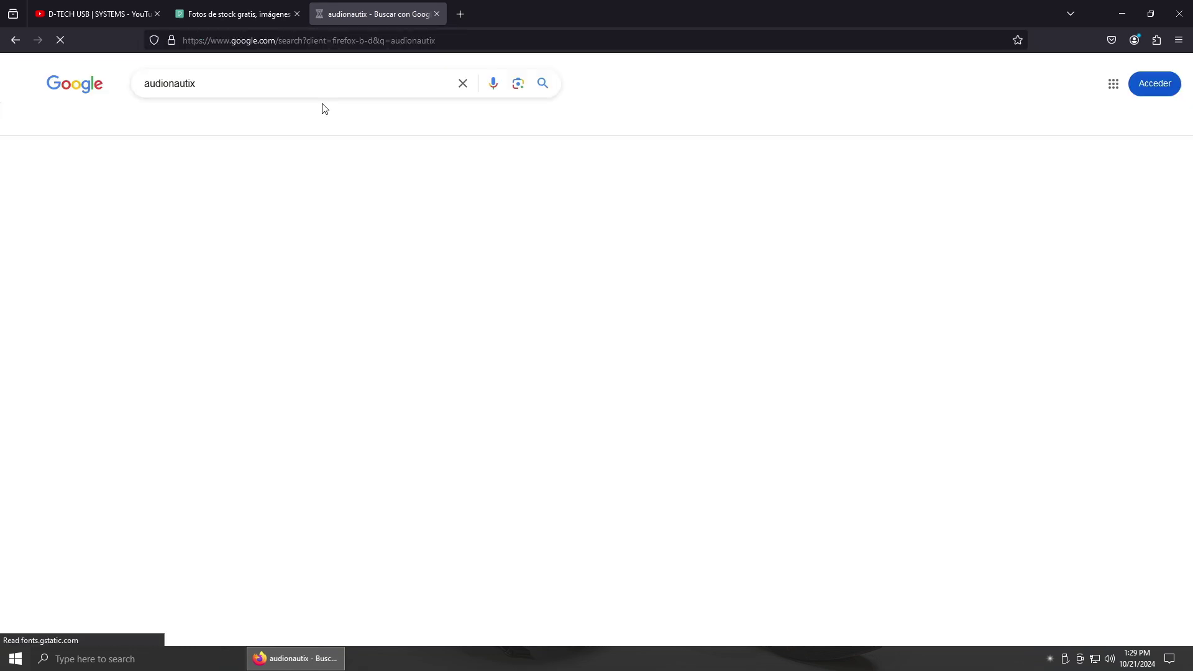
click(244, 190)
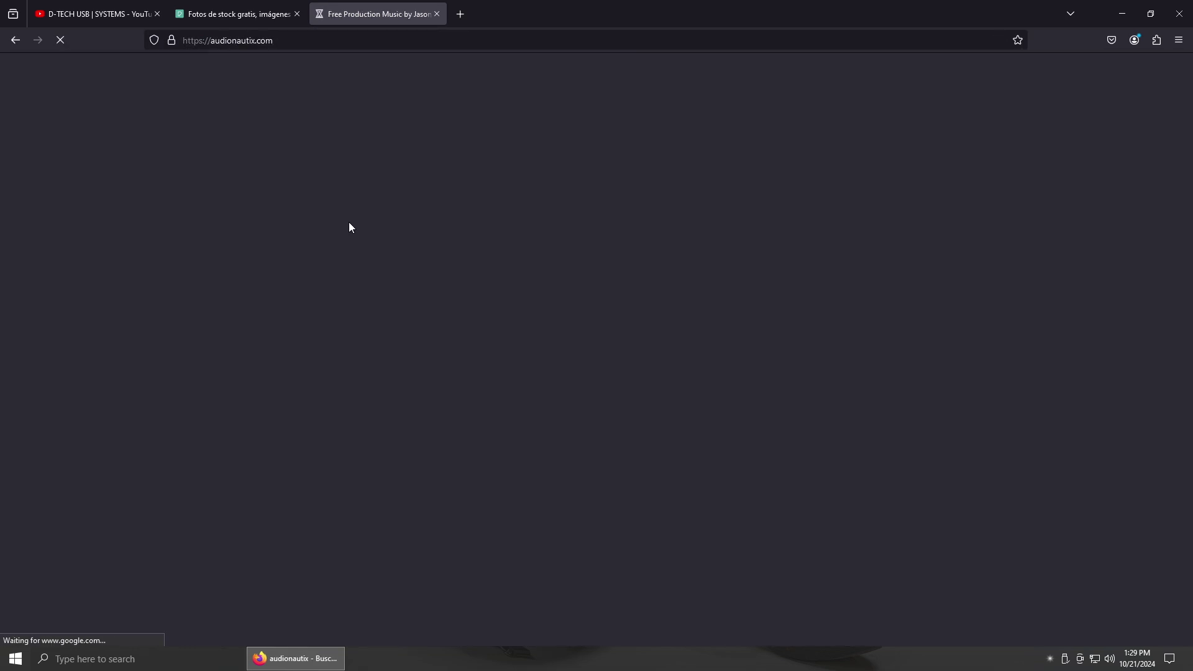
scroll(807, 319, down, 7)
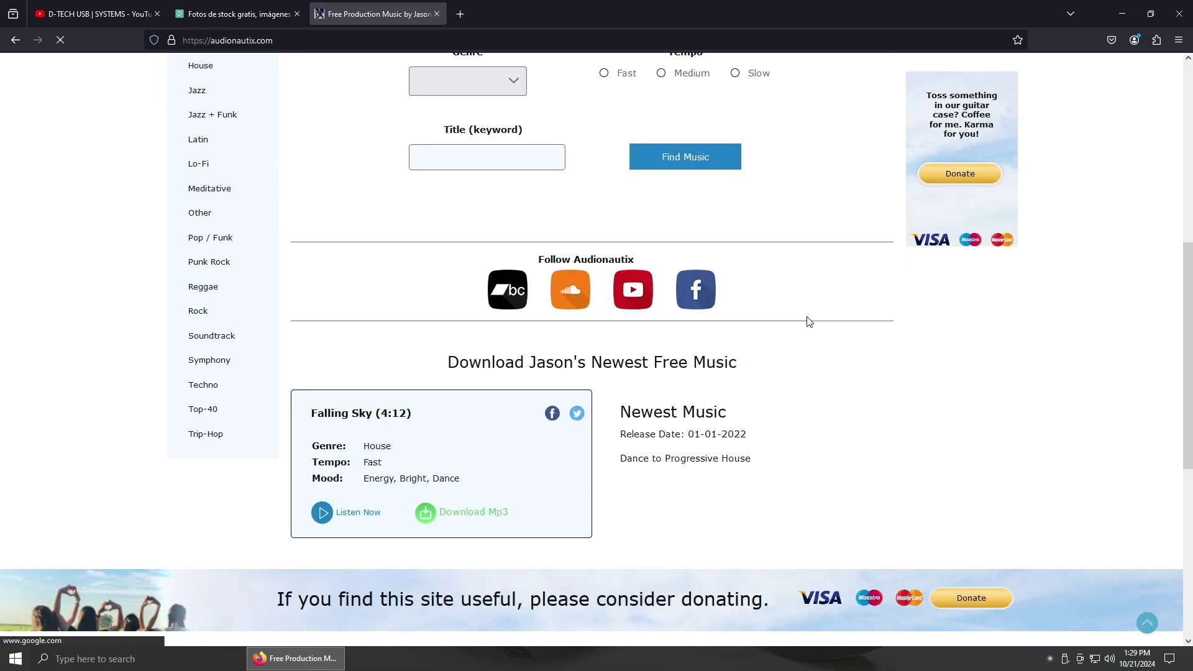
- Minimize the browser with its tabs still open, examine the CPU and memory performance graphs in Task Manager and close it
scroll(806, 320, up, 7)
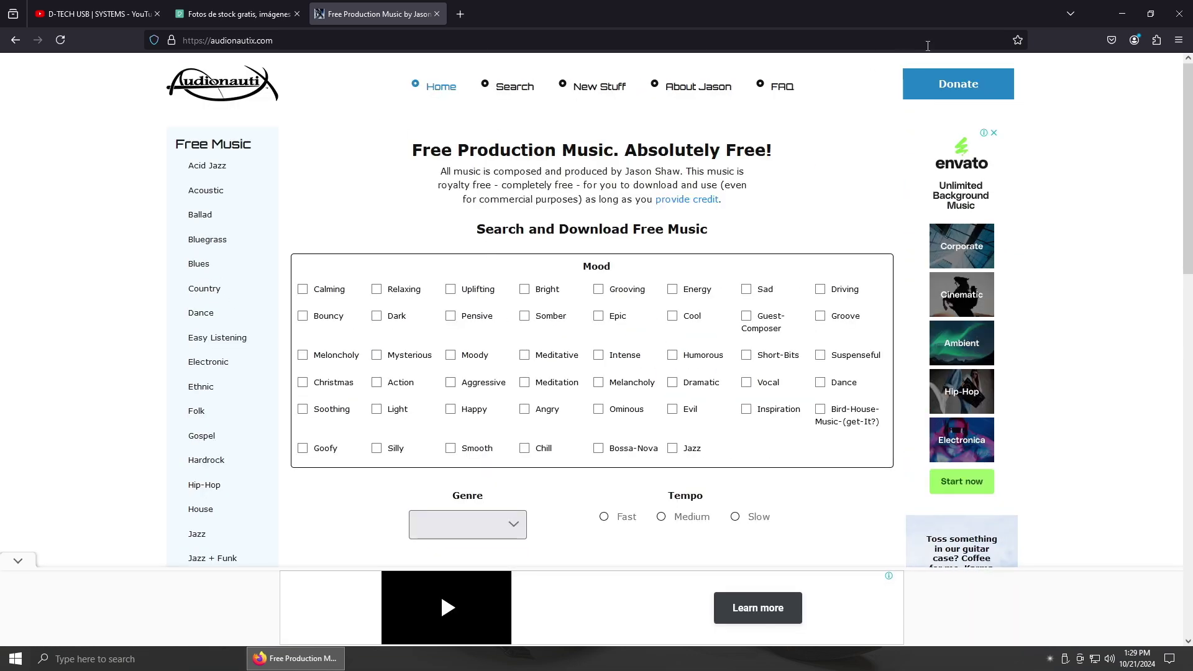
click(1123, 15)
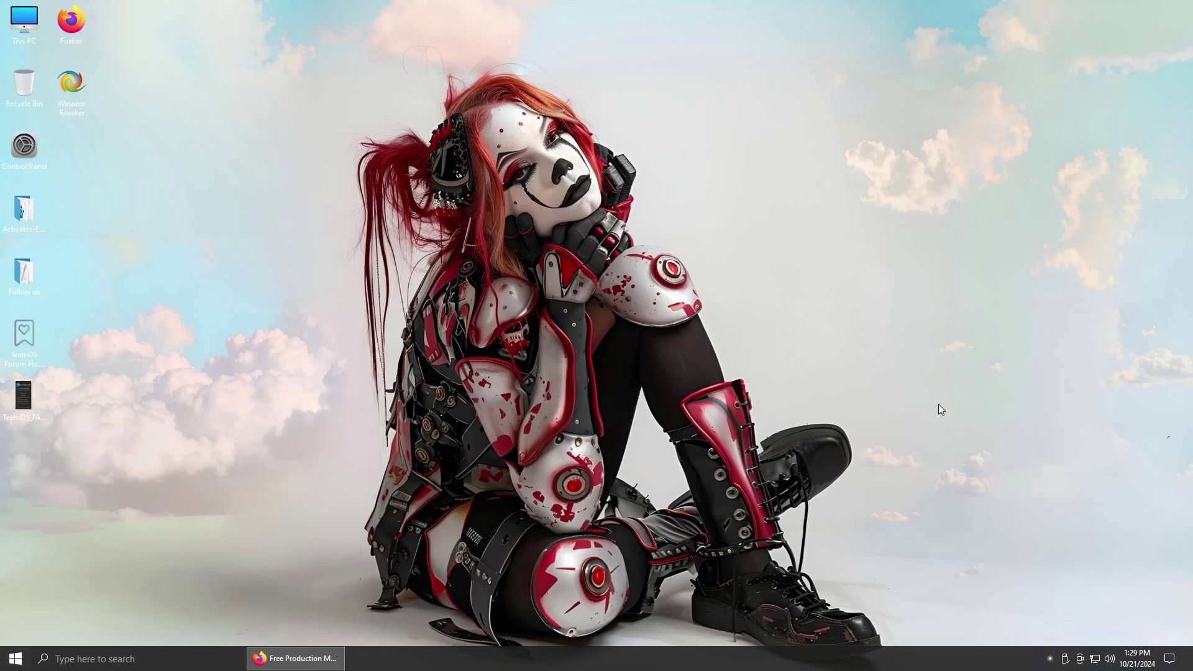
right_click(618, 660)
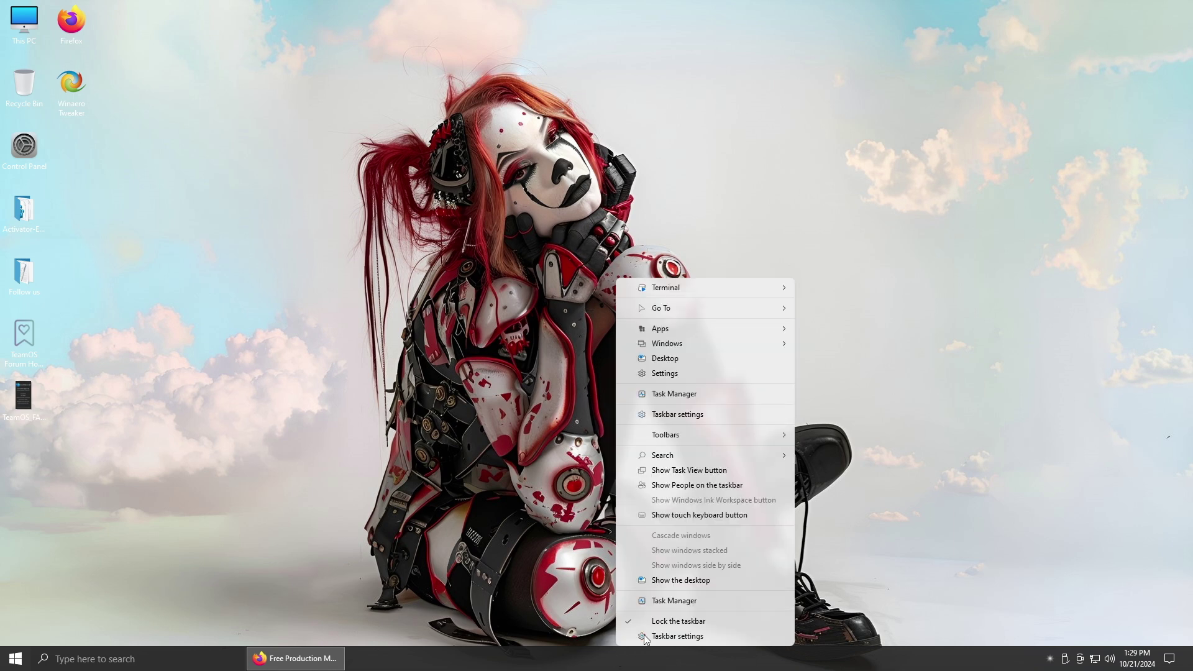
click(674, 601)
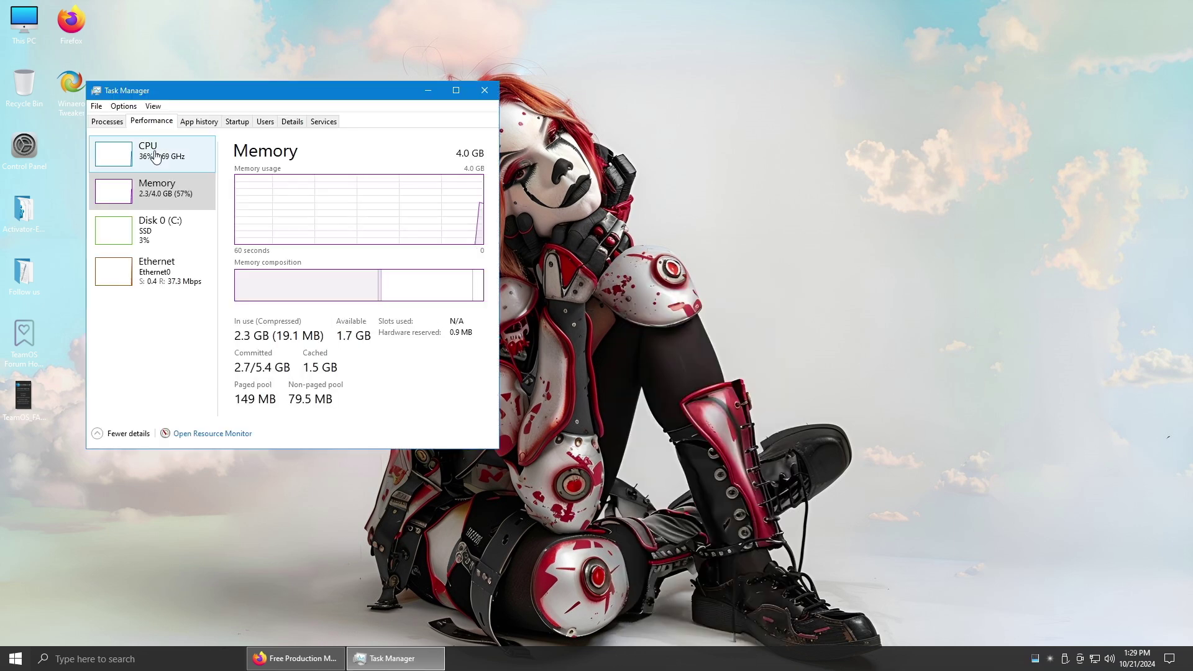
click(155, 157)
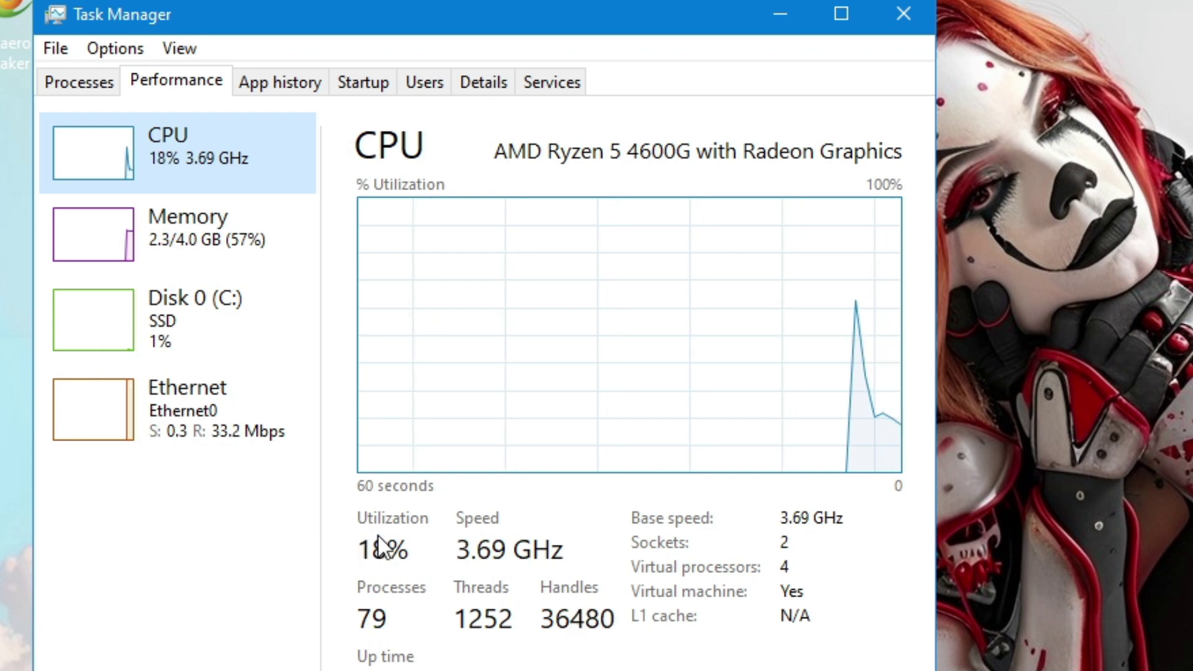
click(200, 255)
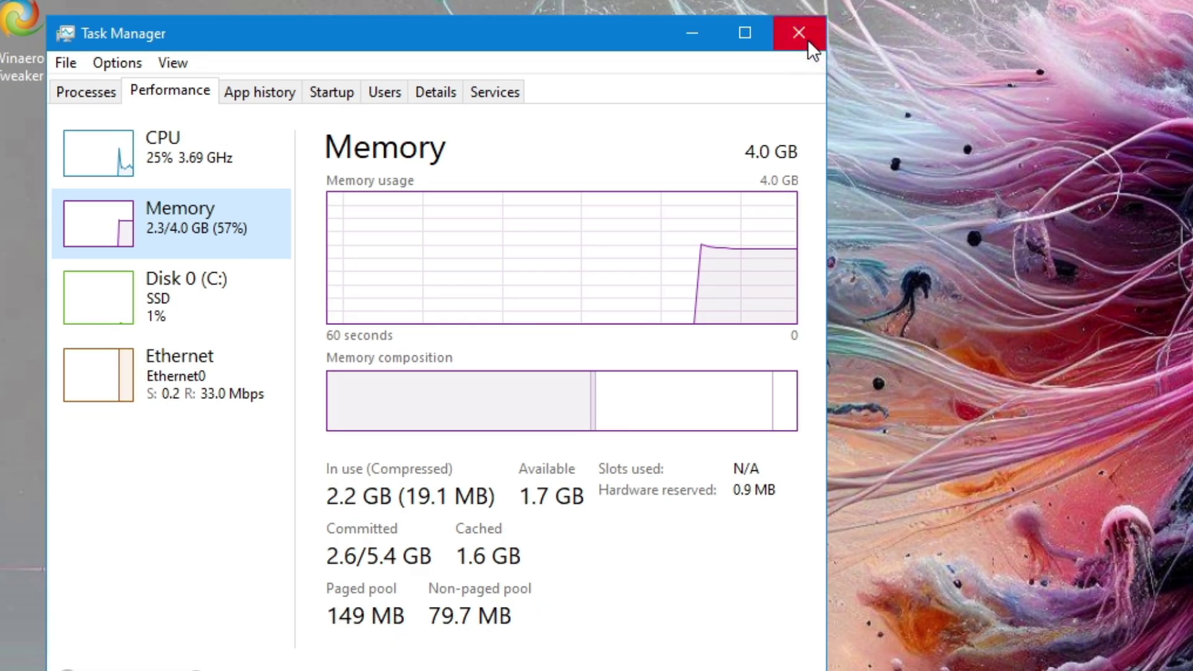
click(903, 13)
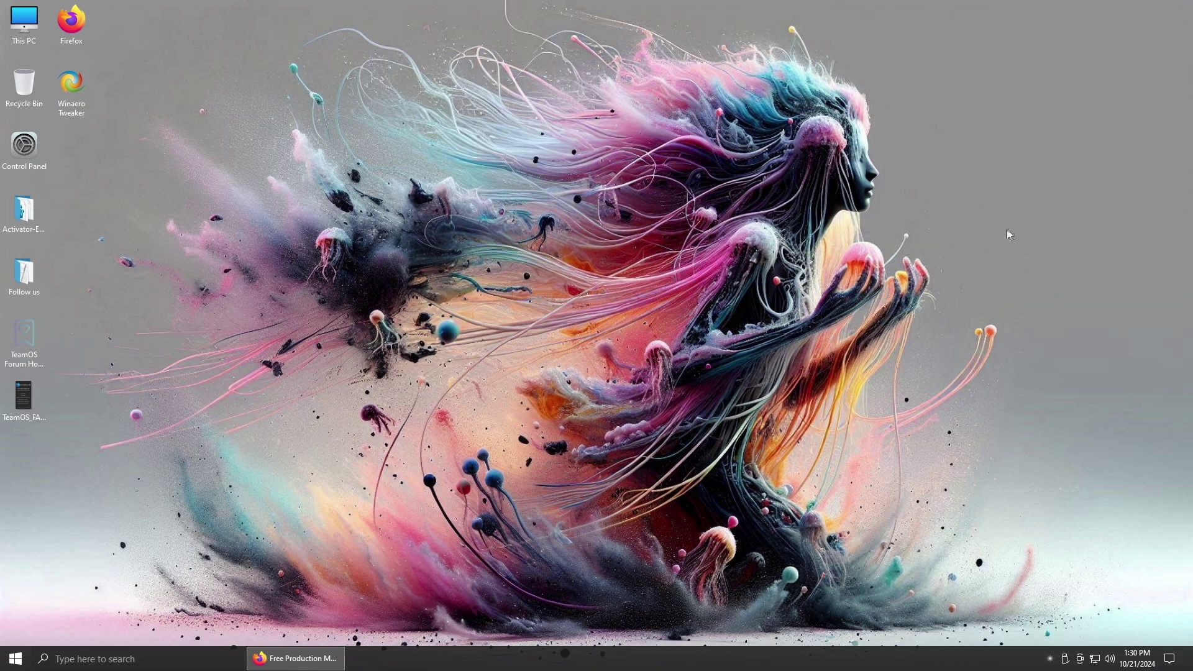